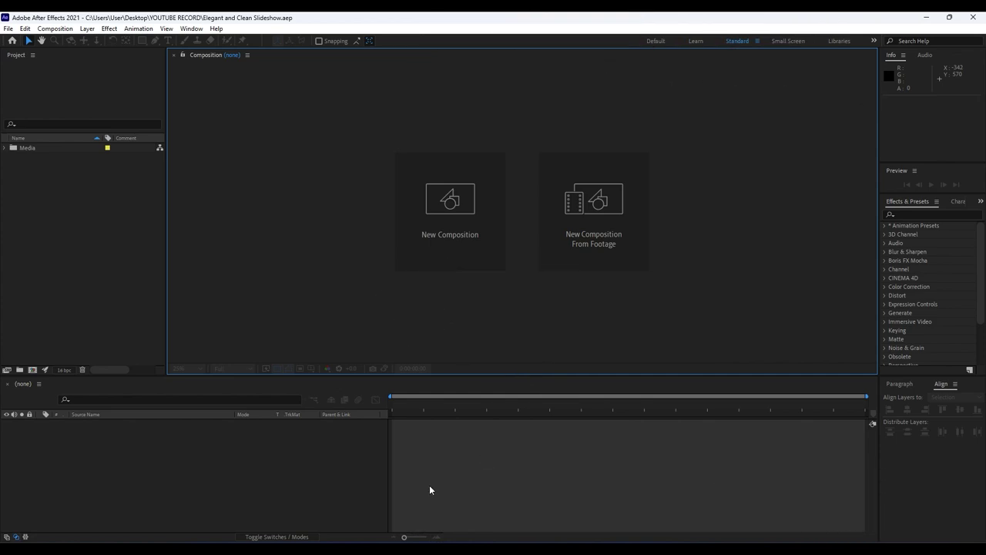
Create a composition named Final at 1920×1080, 30 fps, lasting 0:00:20:00.
{"action": "left_click", "coordinate": [33, 370]}
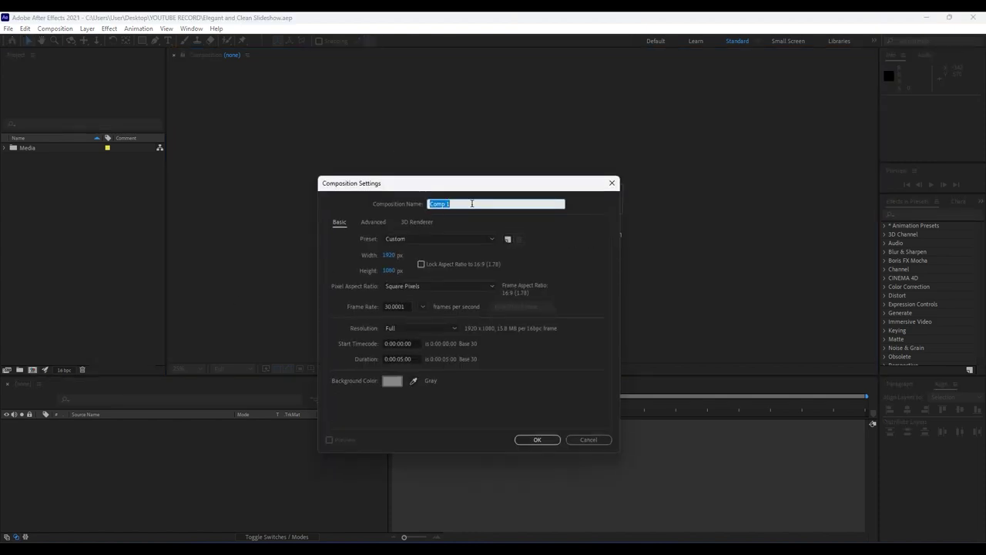
{"action": "type", "text": "Final"}
{"action": "left_click", "coordinate": [397, 307]}
{"action": "type", "text": "30"}
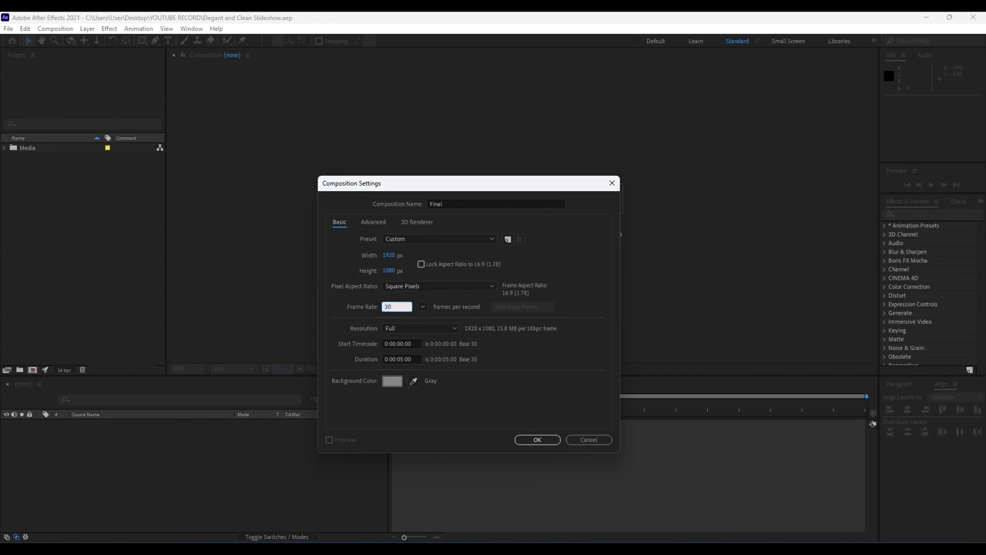
{"action": "left_click", "coordinate": [402, 359]}
{"action": "type", "text": "2000"}
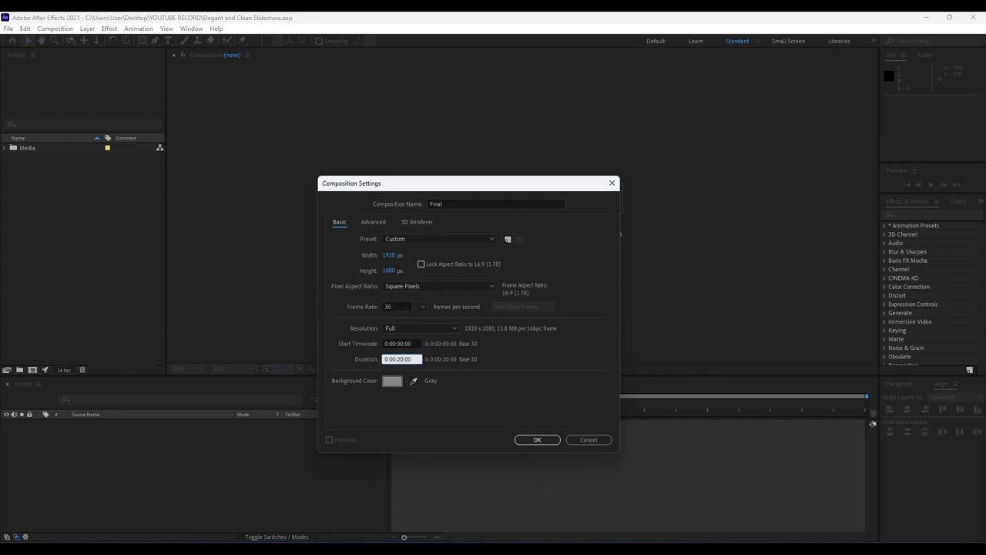
{"action": "left_click", "coordinate": [552, 441]}
{"action": "key", "text": "comma"}
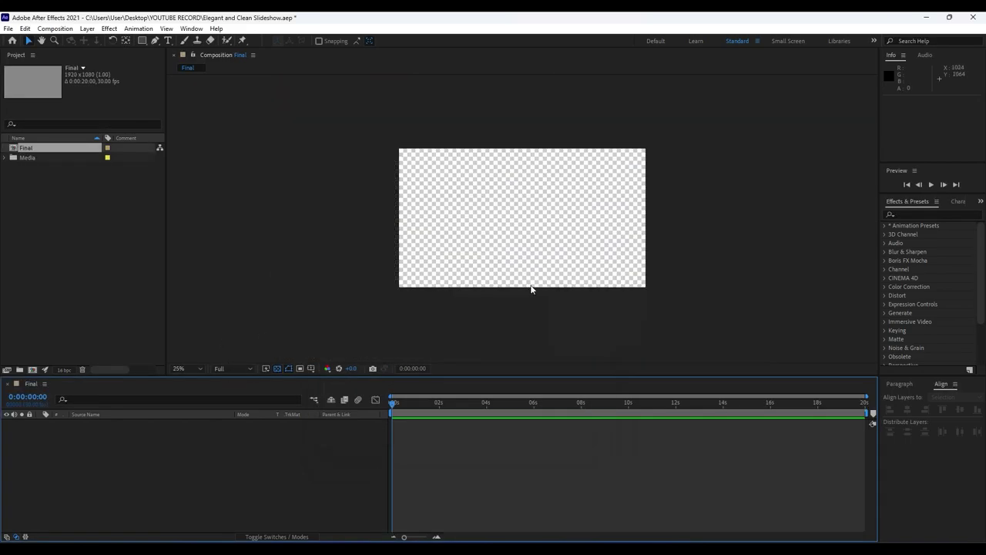
Create a new 5-second composition named Media 01.
{"action": "left_click", "coordinate": [33, 370]}
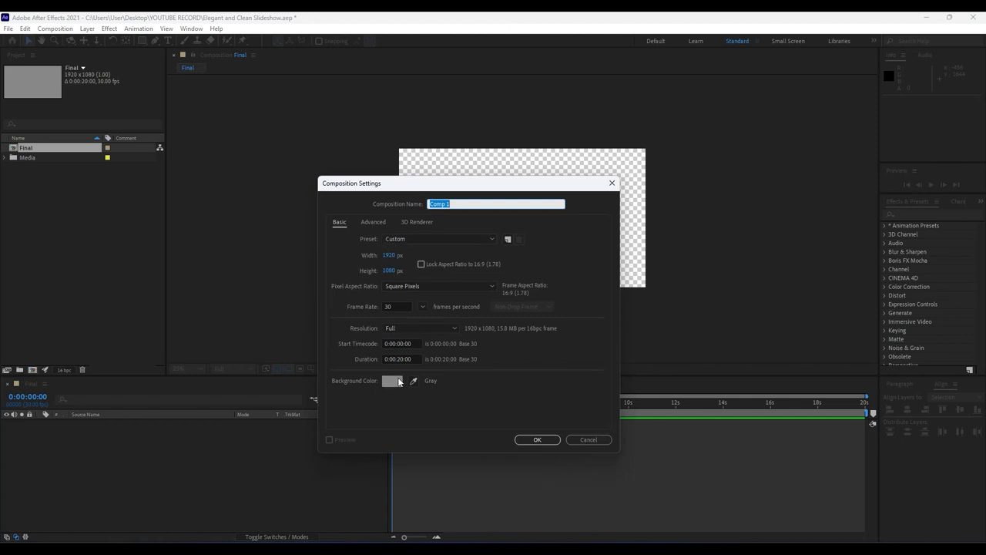
{"action": "left_click", "coordinate": [418, 359]}
{"action": "key", "text": "BackSpace"}
{"action": "key", "text": "BackSpace"}
{"action": "type", "text": "05"}
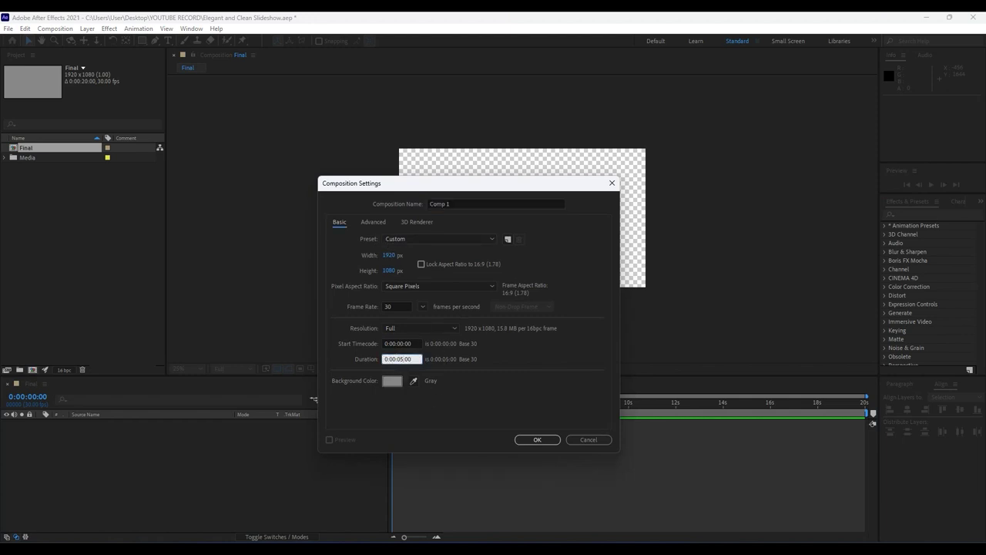
{"action": "key", "text": "Tab"}
{"action": "type", "text": "Media 01"}
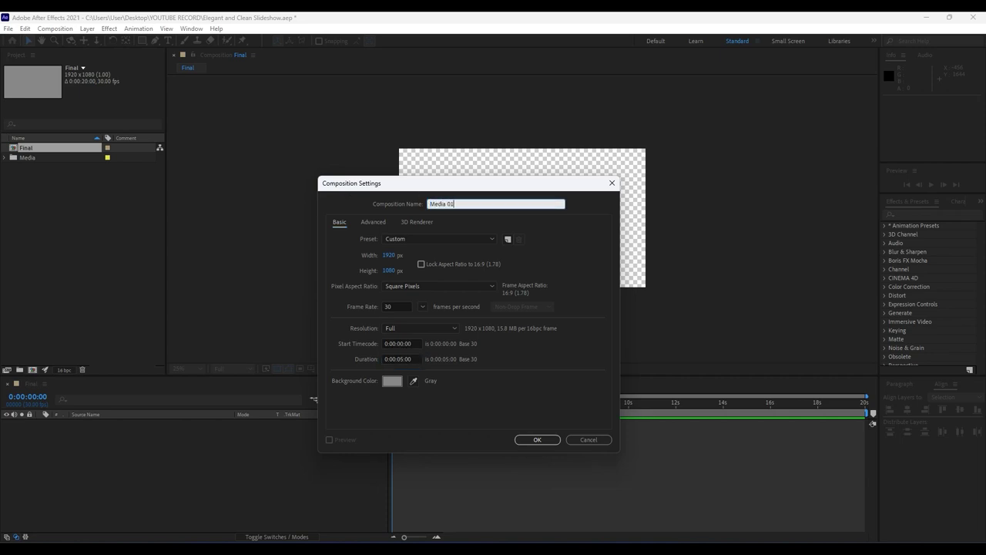
{"action": "key", "text": "Return"}
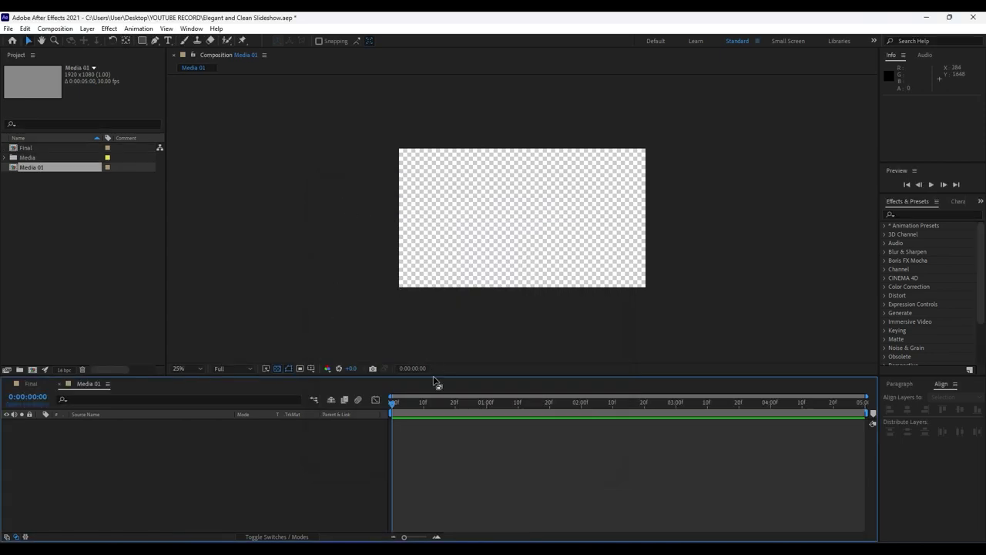
Hide the transparency grid, add the Media 01 footage, and return to Final.
{"action": "left_click", "coordinate": [288, 368]}
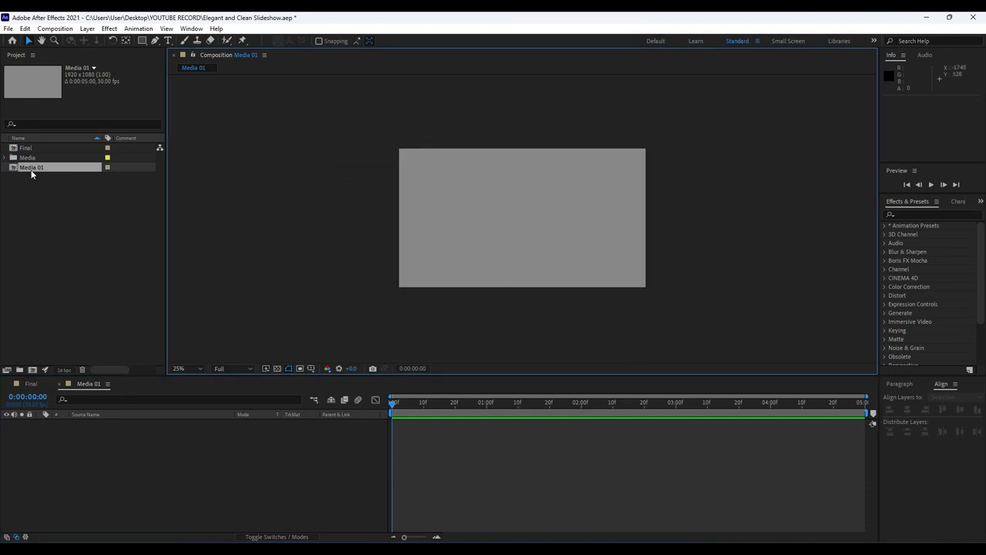
{"action": "left_click", "coordinate": [6, 158]}
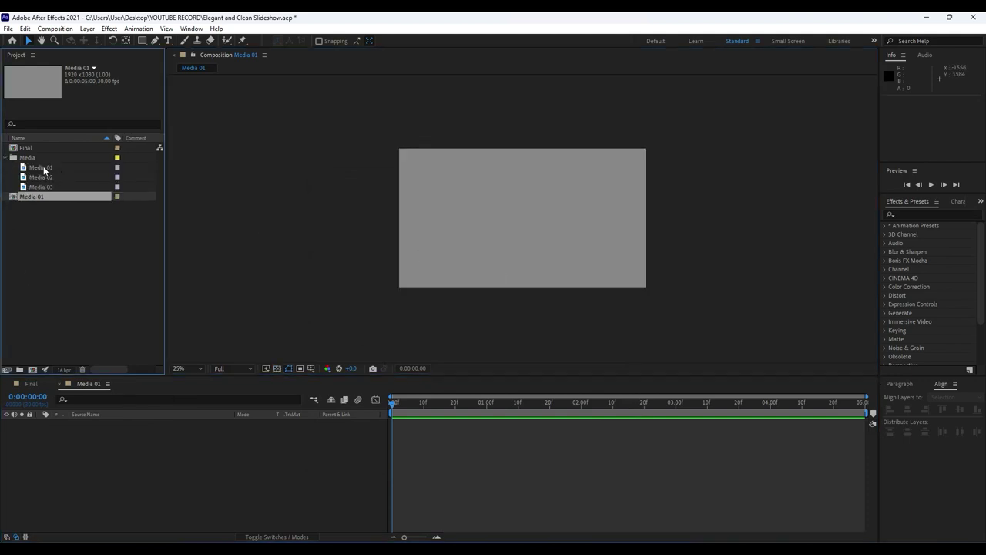
{"action": "left_click_drag", "start_coordinate": [43, 171], "coordinate": [207, 450]}
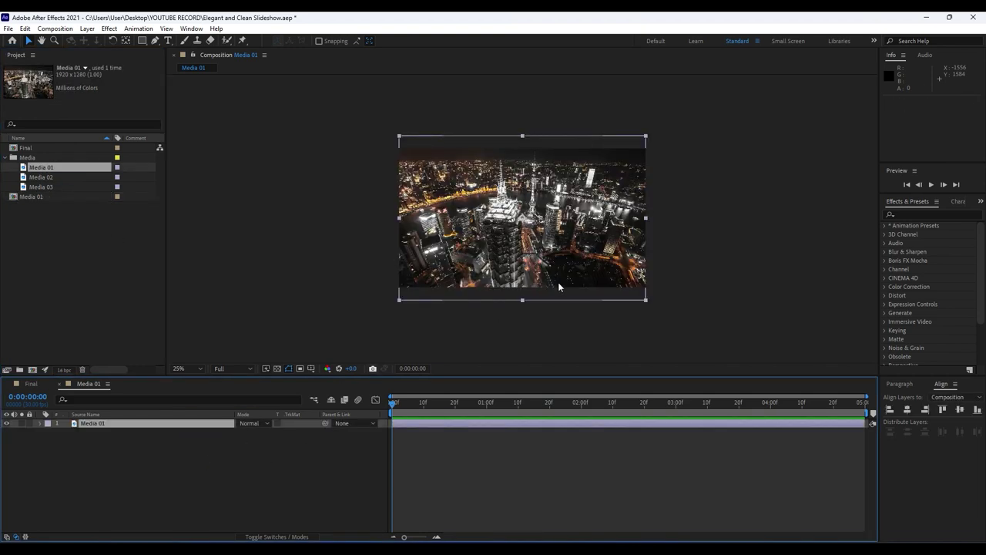
{"action": "left_click", "coordinate": [19, 384]}
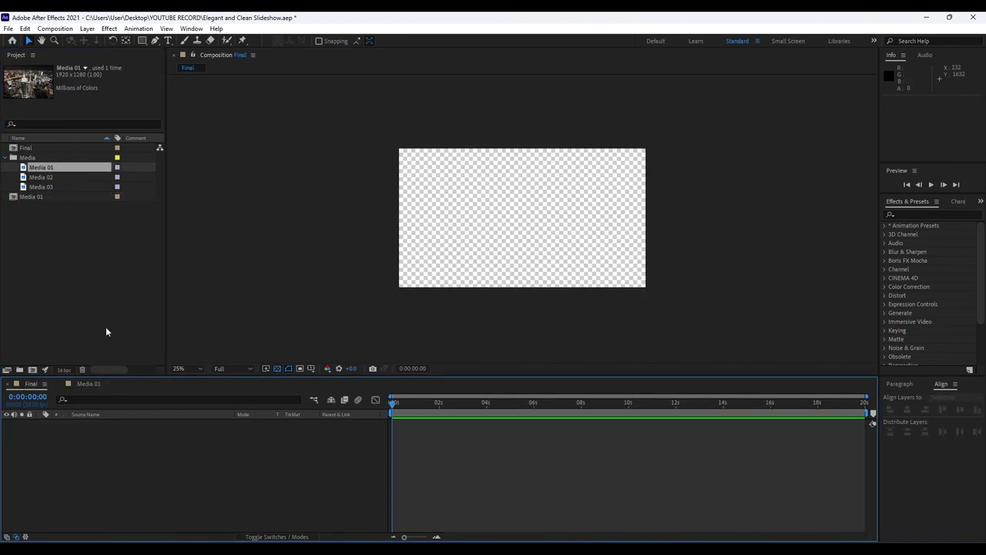
Nest the Media 01 composition into Final's timeline and save the project.
{"action": "left_click", "coordinate": [8, 157]}
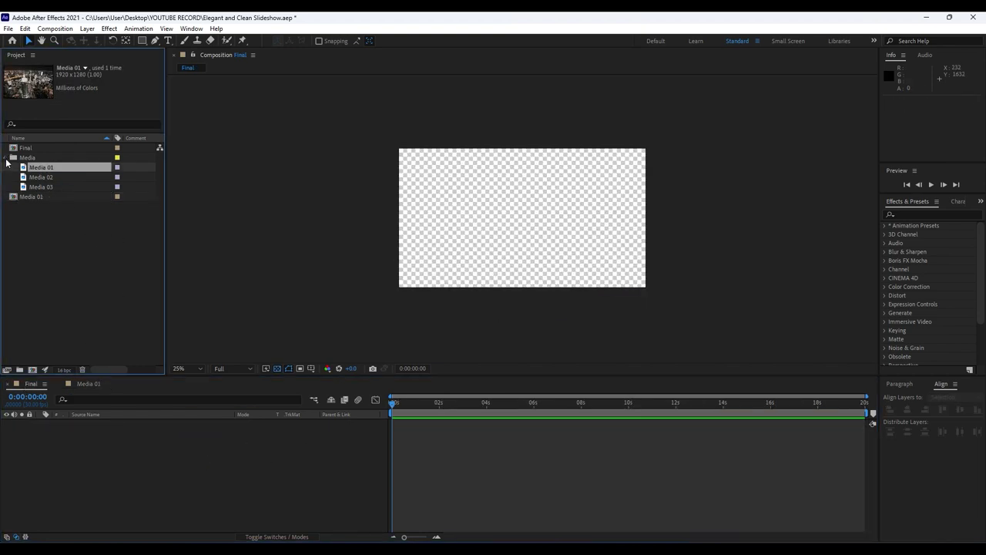
{"action": "left_click_drag", "start_coordinate": [33, 167], "coordinate": [152, 506]}
{"action": "key", "text": "ctrl+s"}
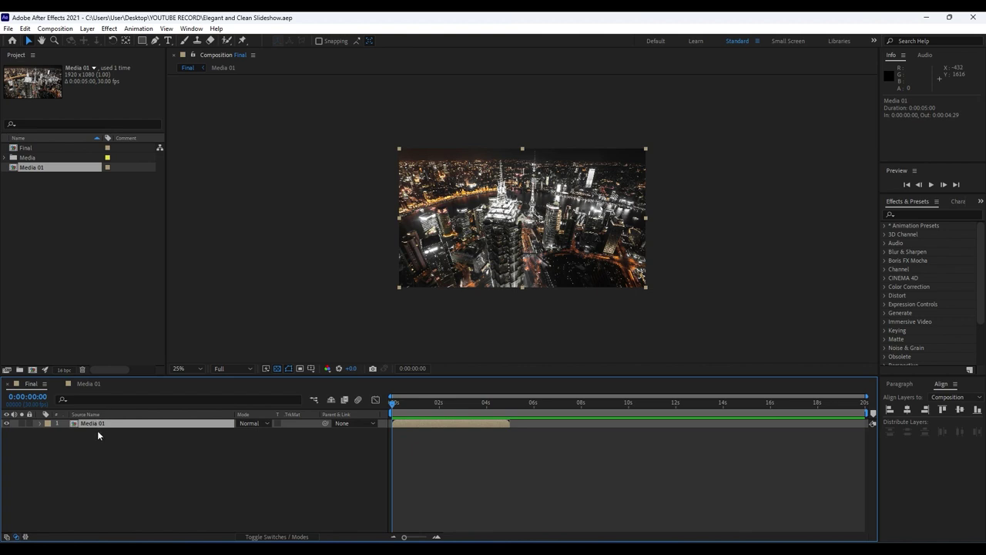
{"action": "left_click", "coordinate": [140, 490]}
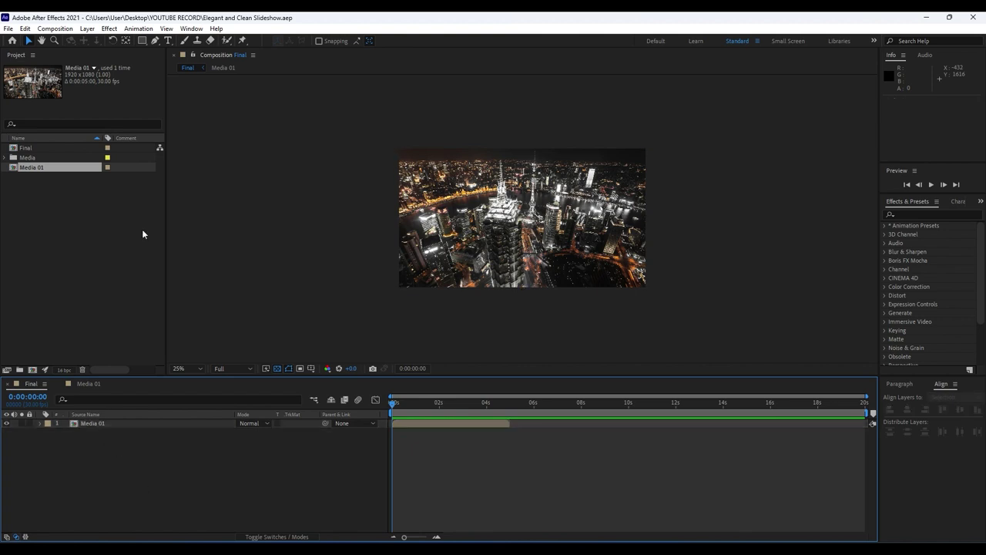
Show the title/action safe guides and draw a tall rectangle through the frame centre.
{"action": "left_click", "coordinate": [143, 43]}
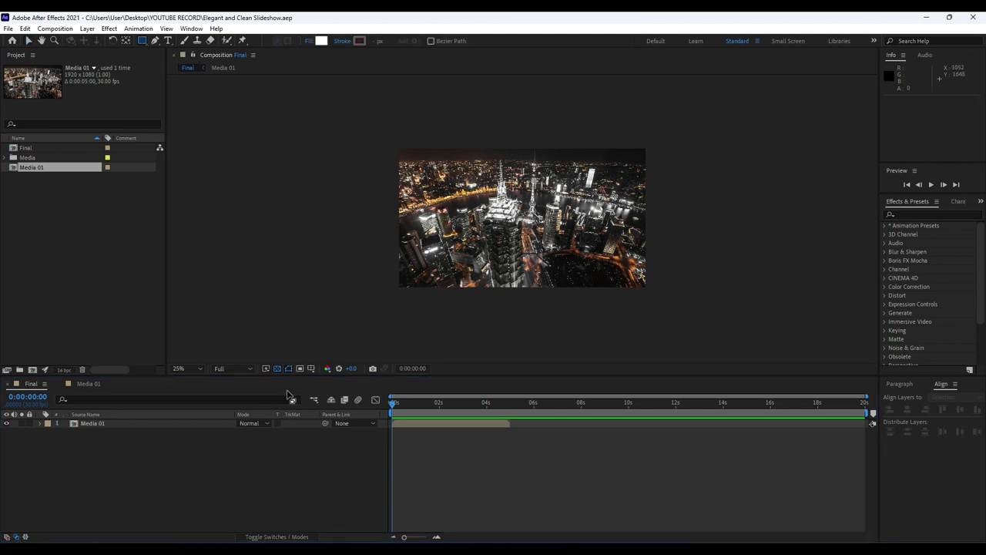
{"action": "left_click", "coordinate": [309, 369]}
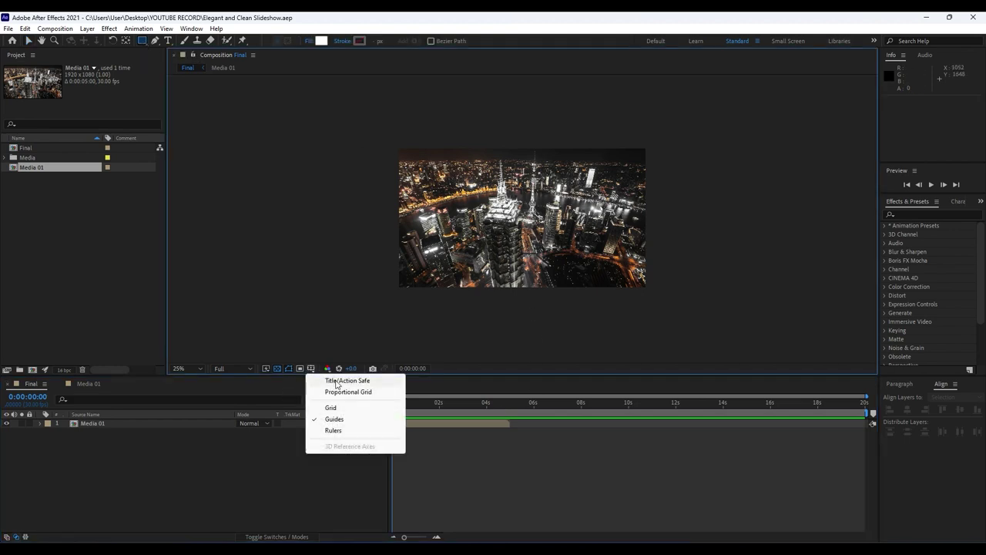
{"action": "left_click", "coordinate": [336, 381]}
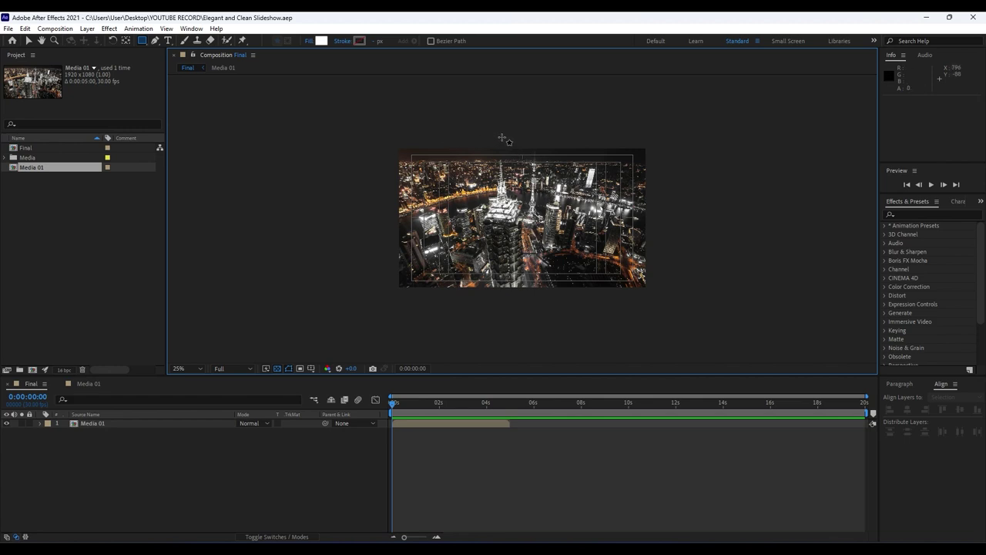
{"action": "left_click_drag", "start_coordinate": [498, 135], "coordinate": [553, 311]}
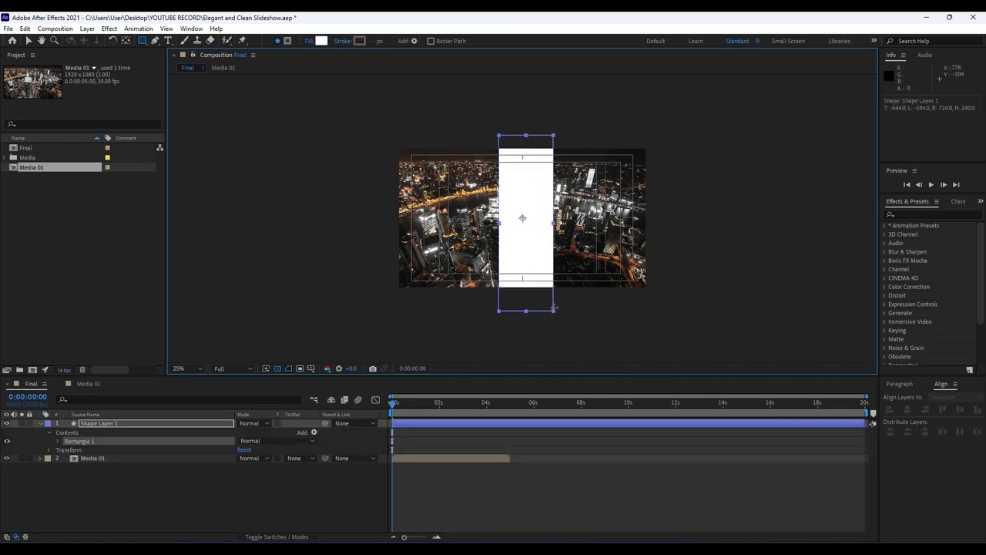
{"action": "left_click", "coordinate": [115, 429]}
Rename the new shape layer to Matte 01.
{"action": "left_click", "coordinate": [99, 423]}
{"action": "key", "text": "Return"}
{"action": "type", "text": "Matte 01"}
{"action": "left_click", "coordinate": [108, 436]}
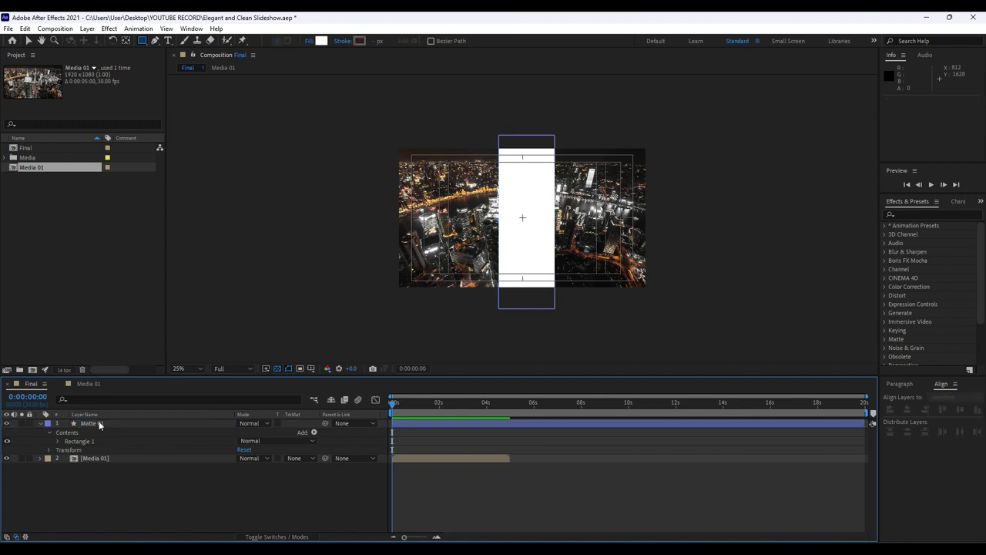
{"action": "left_click", "coordinate": [99, 423]}
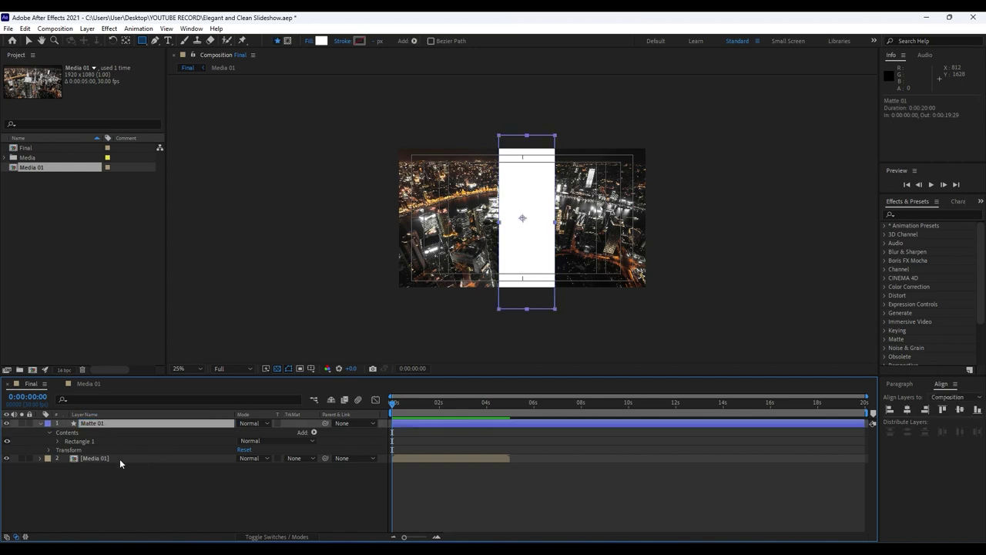
{"action": "left_click", "coordinate": [126, 41]}
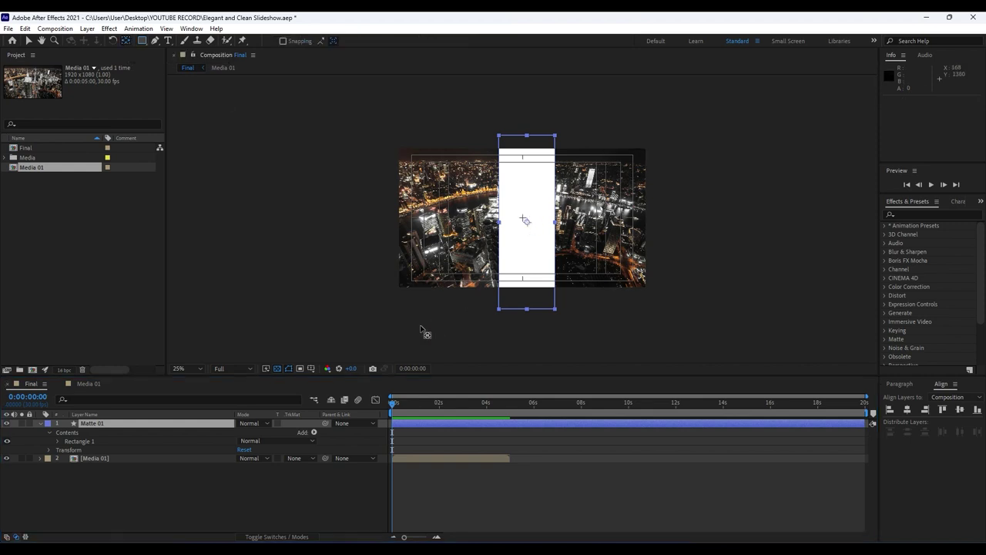
{"action": "key", "text": "v"}
{"action": "left_click", "coordinate": [41, 423]}
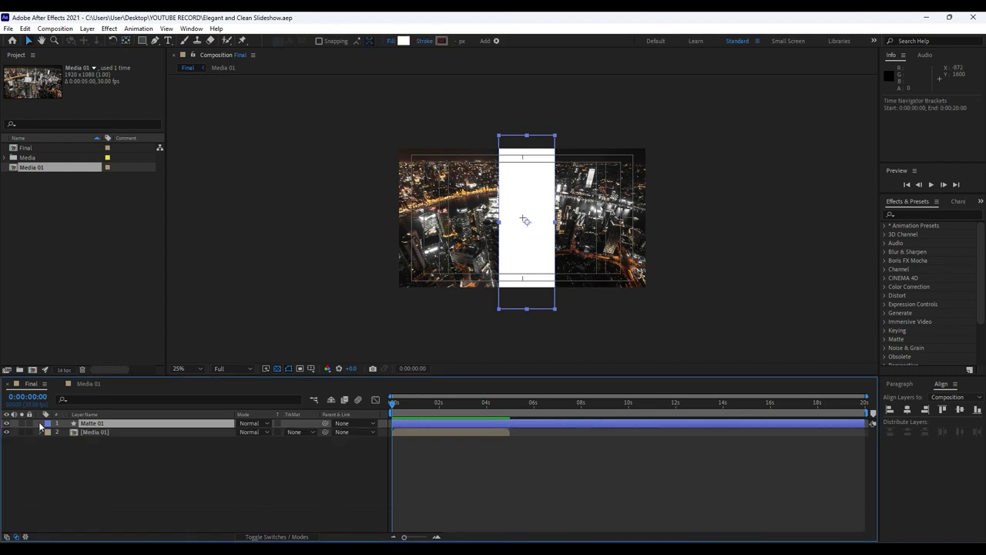
Trim Matte 01 to 5 seconds and keyframe its Rotation at -90° at 0:00:01:15.
{"action": "left_click_drag", "start_coordinate": [864, 423], "coordinate": [509, 432]}
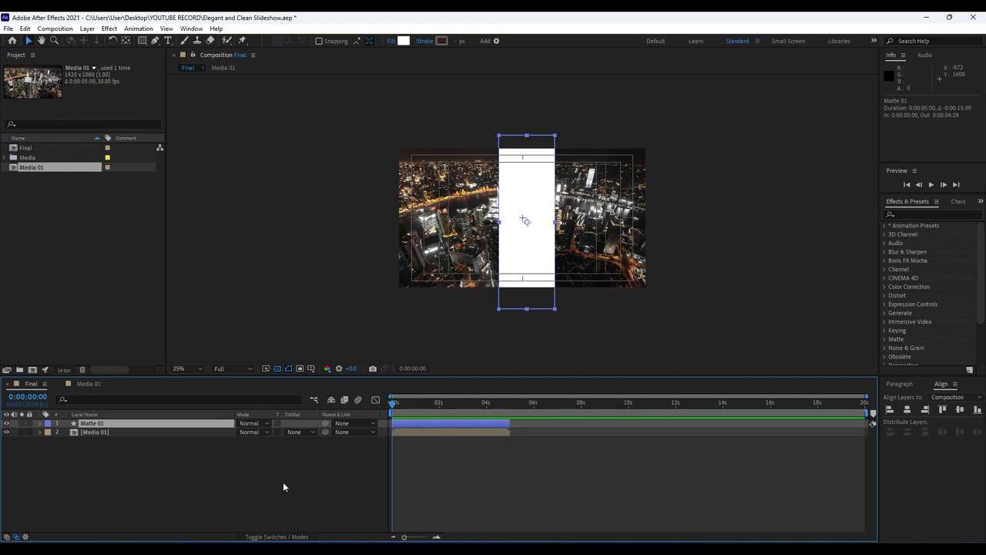
{"action": "key", "text": "r"}
{"action": "left_click_drag", "start_coordinate": [404, 537], "coordinate": [423, 539]}
{"action": "left_click", "coordinate": [473, 402]}
{"action": "left_click_drag", "start_coordinate": [506, 412], "coordinate": [560, 408]}
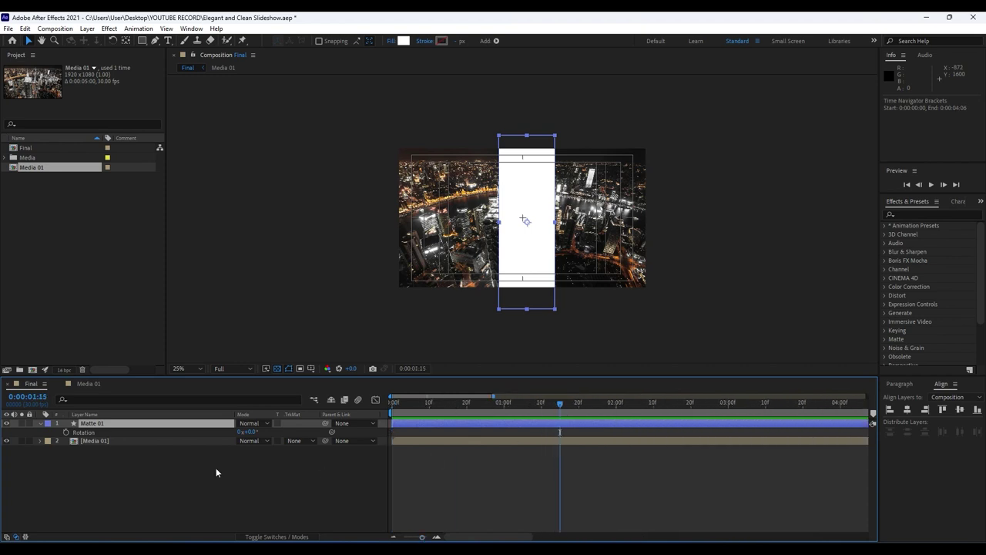
{"action": "left_click", "coordinate": [66, 433]}
{"action": "left_click", "coordinate": [251, 432]}
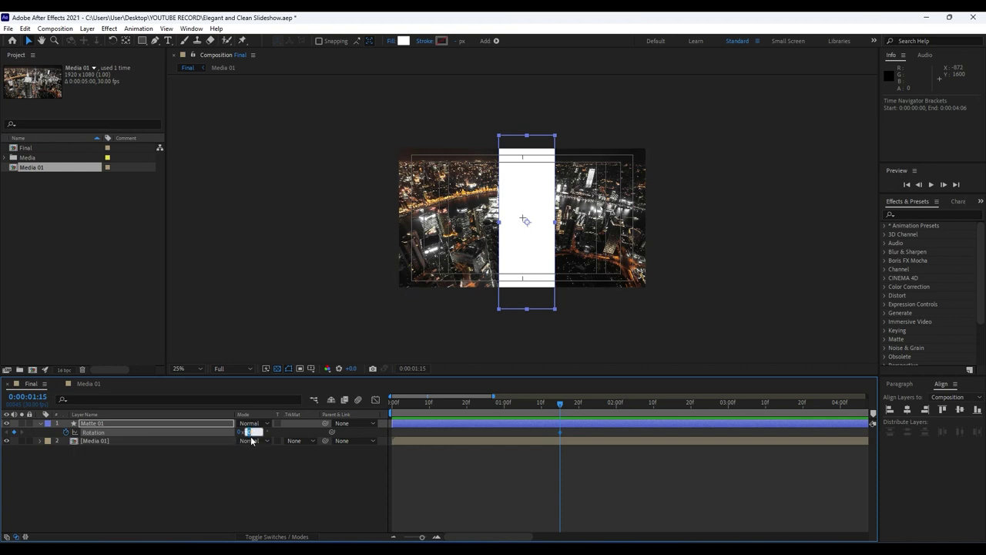
{"action": "type", "text": "-90"}
{"action": "key", "text": "Return"}
Set the starting Rotation keyframe to 30° and preview the animation.
{"action": "left_click_drag", "start_coordinate": [485, 399], "coordinate": [392, 400]}
{"action": "left_click", "coordinate": [250, 431]}
{"action": "type", "text": "30"}
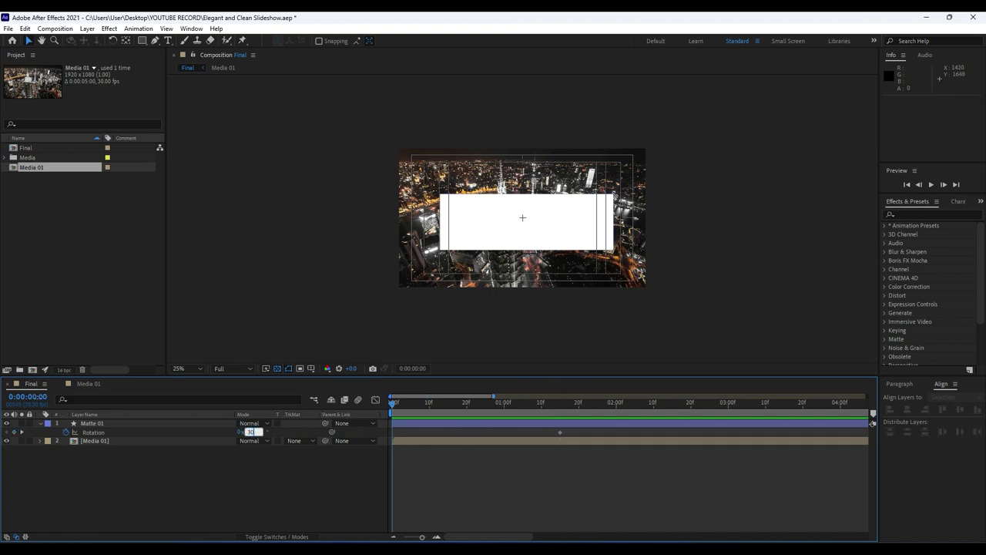
{"action": "key", "text": "Return"}
{"action": "key", "text": "space"}
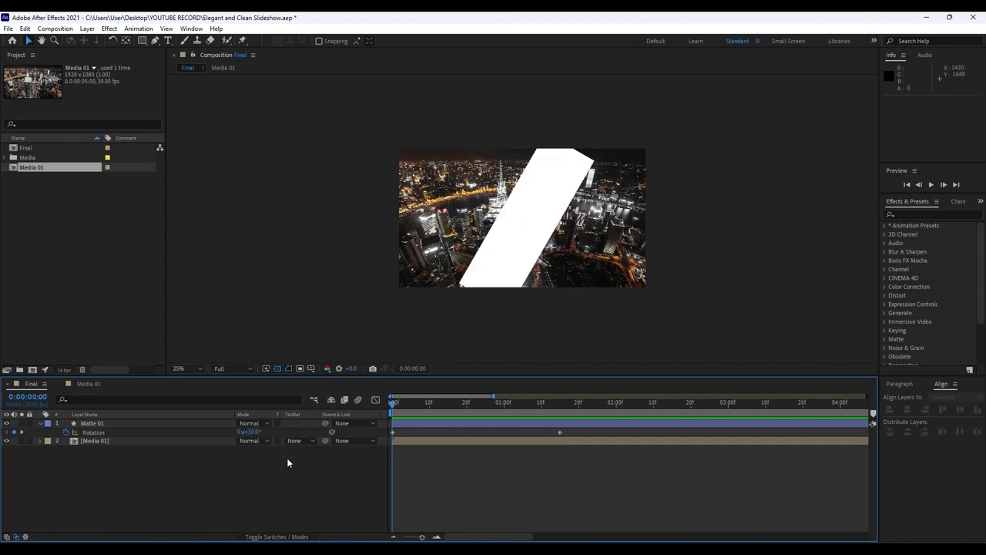
{"action": "key", "text": "space"}
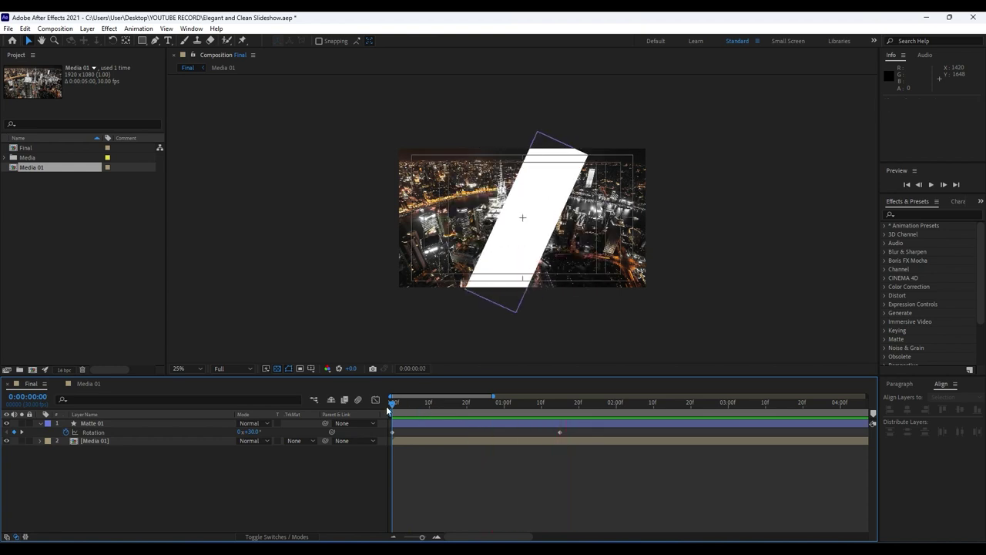
{"action": "left_click", "coordinate": [92, 423]}
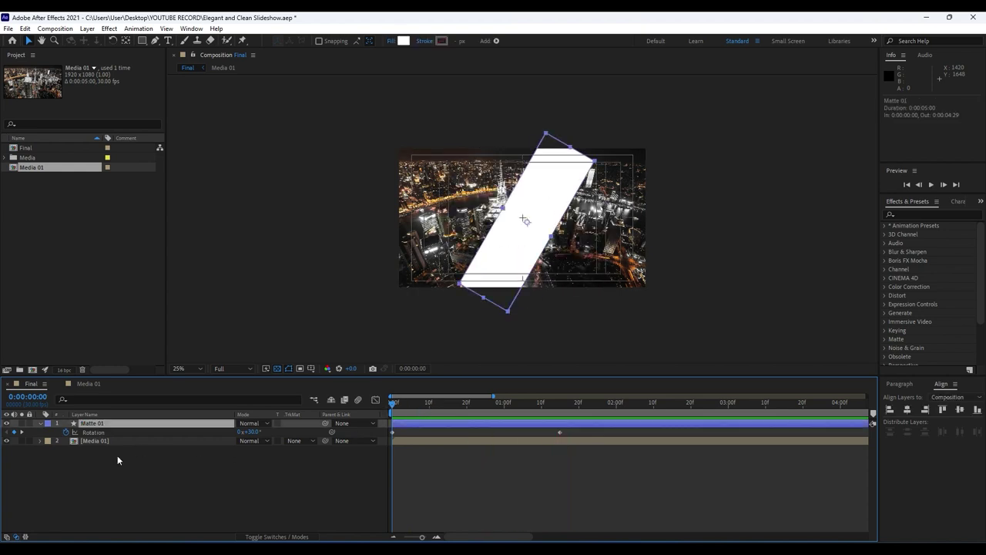
{"action": "key", "text": "shift+s"}
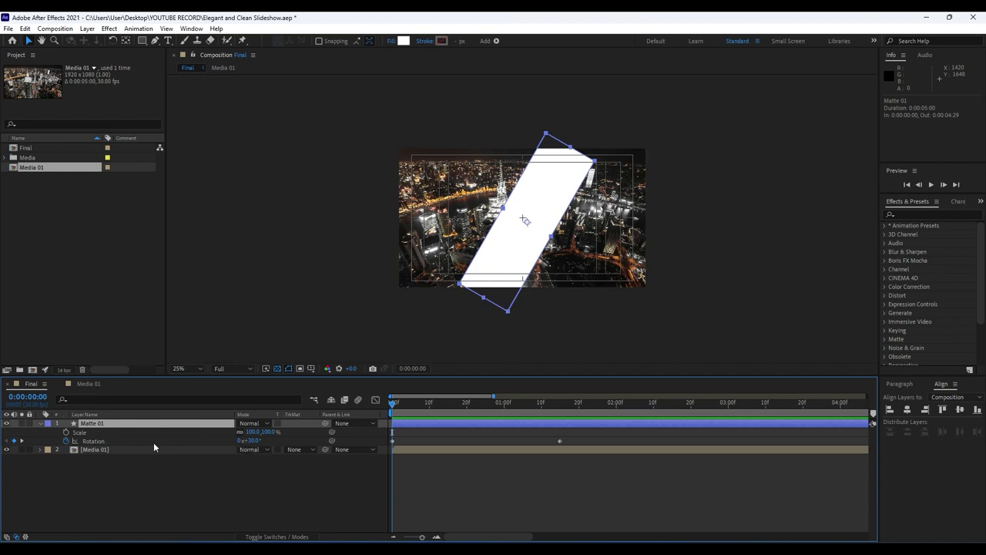
Keyframe unlinked Scale from 0,100% at the start to 350,350% at 1:15, then save.
{"action": "left_click", "coordinate": [240, 433]}
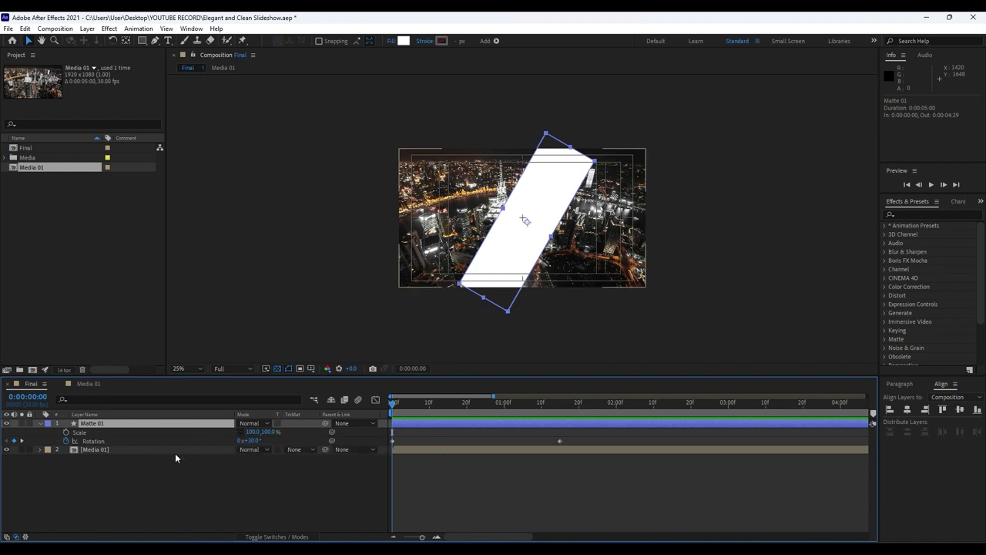
{"action": "left_click", "coordinate": [66, 433]}
{"action": "left_click", "coordinate": [249, 432]}
{"action": "type", "text": "0"}
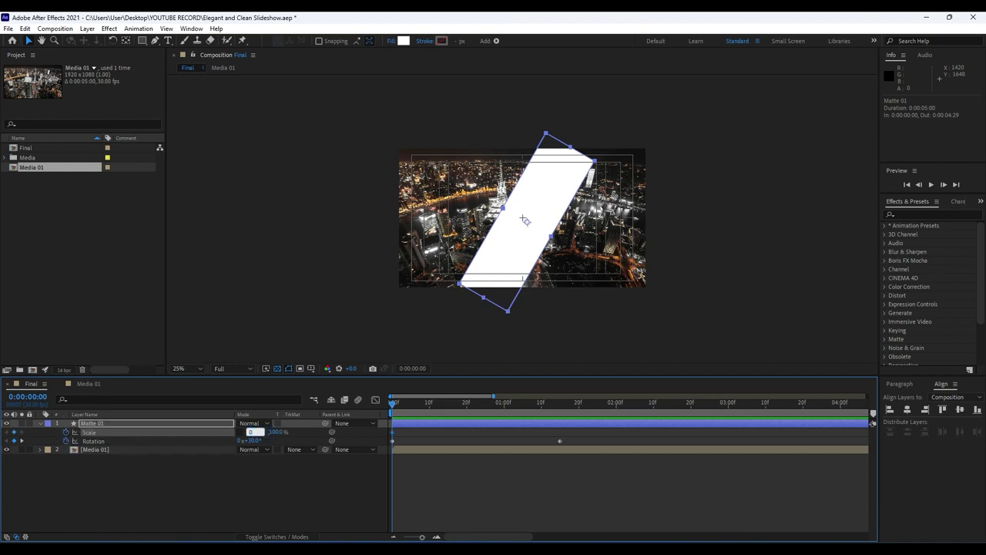
{"action": "key", "text": "Return"}
{"action": "left_click_drag", "start_coordinate": [416, 416], "coordinate": [561, 414]}
{"action": "left_click", "coordinate": [249, 431]}
{"action": "type", "text": "350"}
{"action": "key", "text": "Tab"}
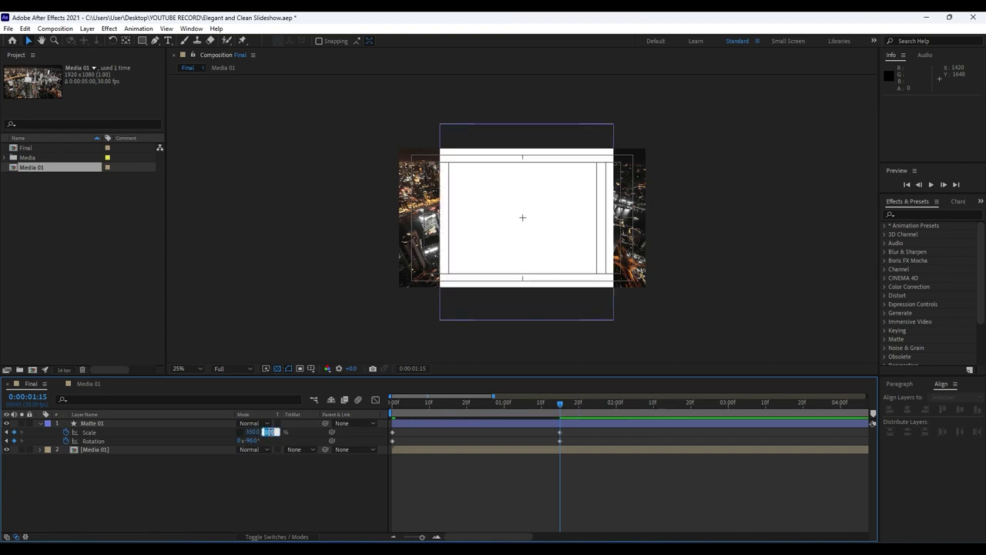
{"action": "type", "text": "350"}
{"action": "key", "text": "Return"}
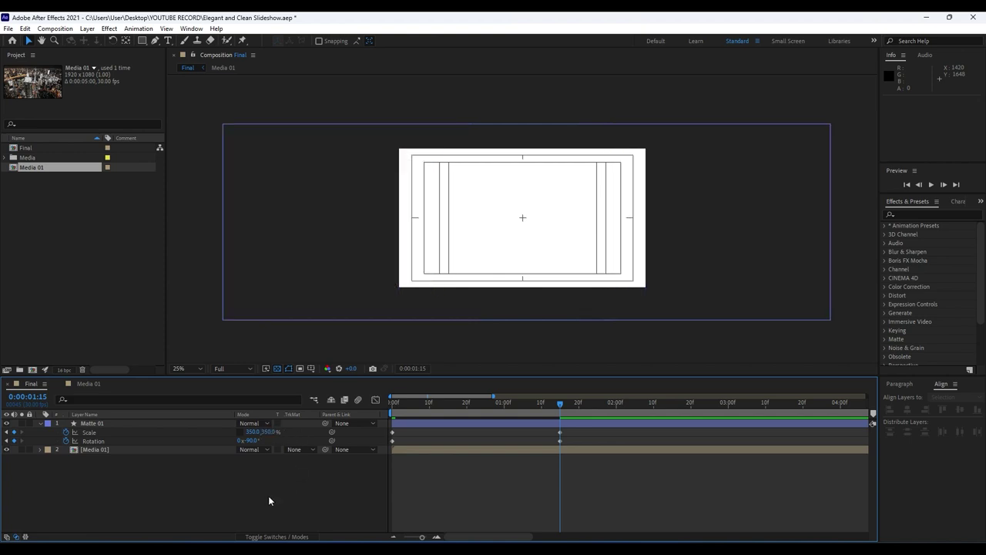
{"action": "key", "text": "ctrl+s"}
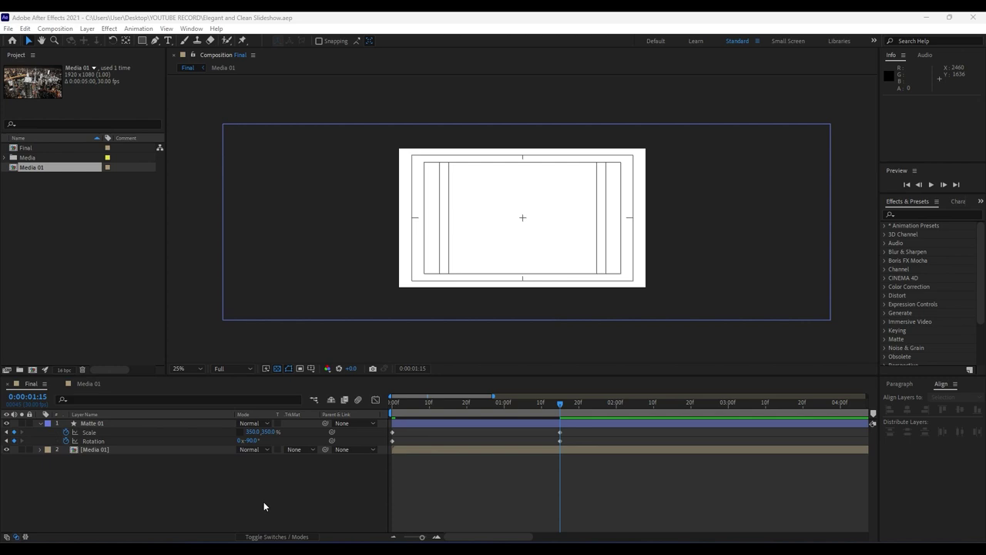
Ease the Rotation keyframes in the Graph Editor and preview the animation.
{"action": "left_click_drag", "start_coordinate": [627, 486], "coordinate": [355, 416]}
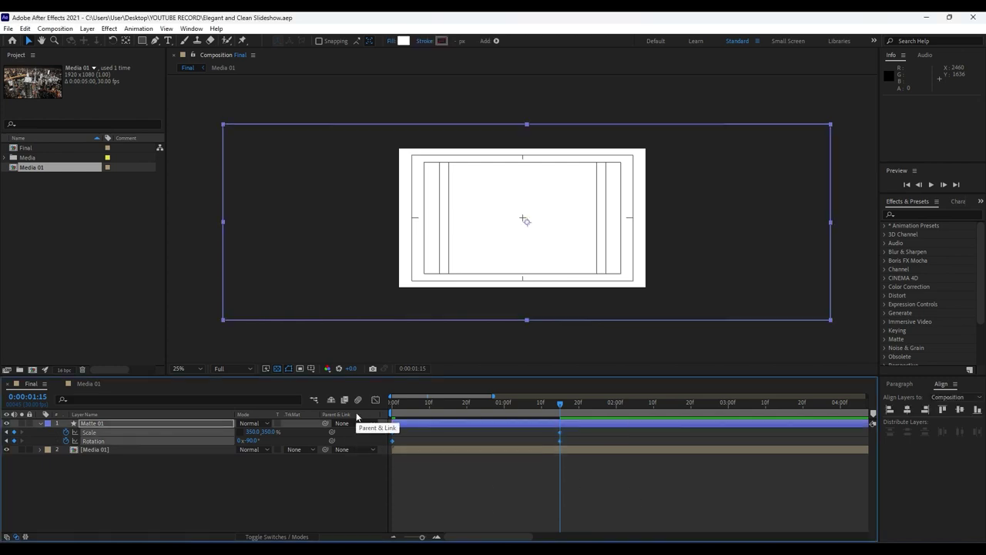
{"action": "left_click", "coordinate": [179, 505]}
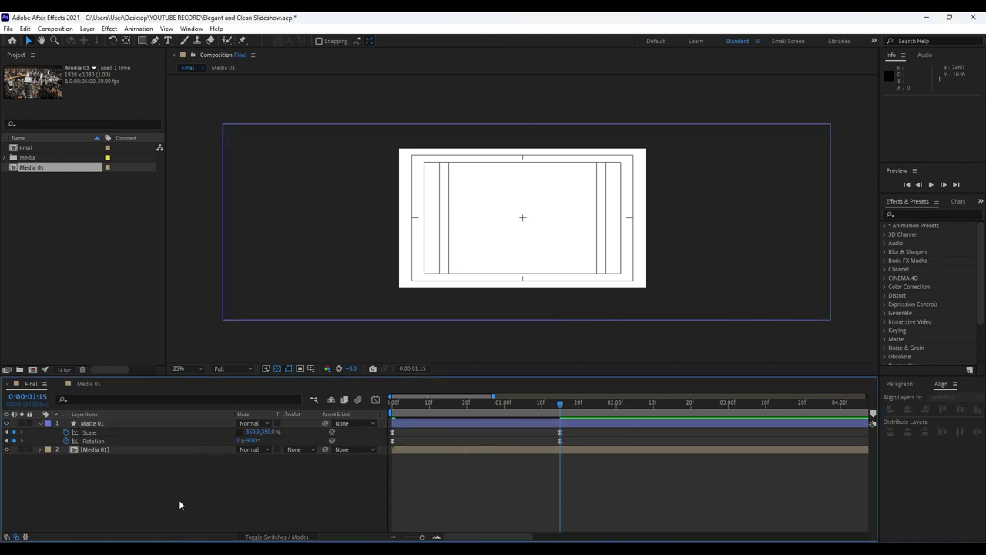
{"action": "left_click_drag", "start_coordinate": [583, 440], "coordinate": [381, 448]}
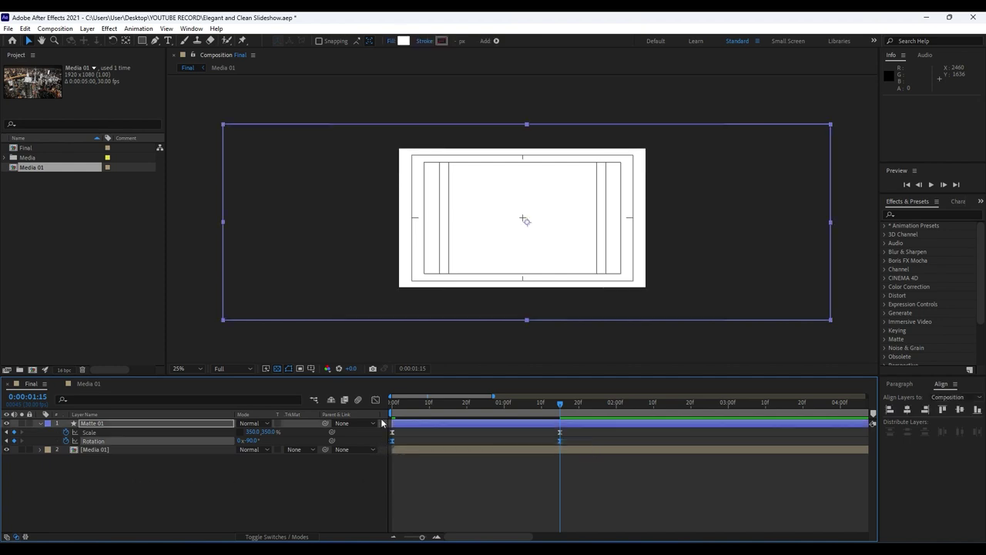
{"action": "left_click", "coordinate": [375, 399]}
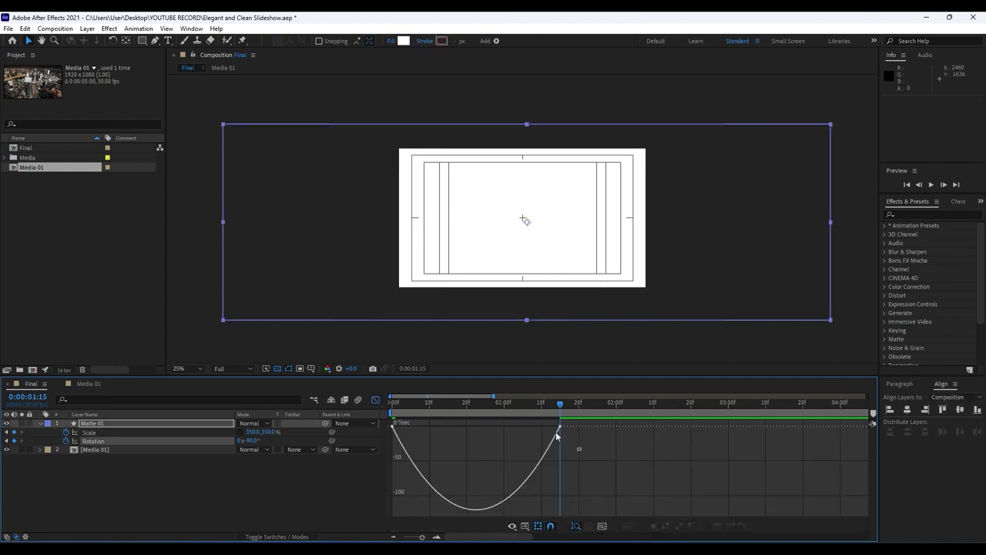
{"action": "left_click_drag", "start_coordinate": [536, 426], "coordinate": [467, 429]}
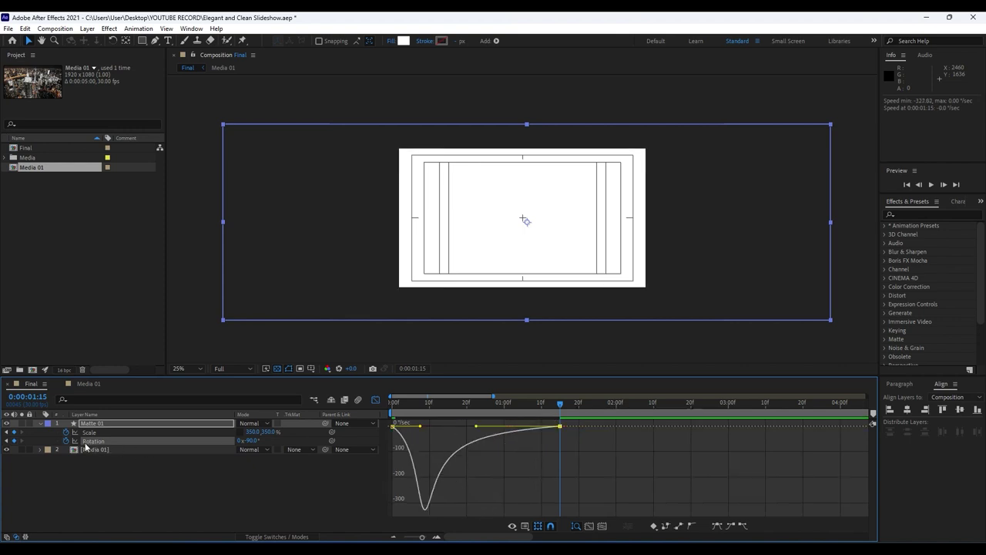
{"action": "left_click", "coordinate": [375, 399]}
{"action": "left_click", "coordinate": [332, 502]}
{"action": "key", "text": "space"}
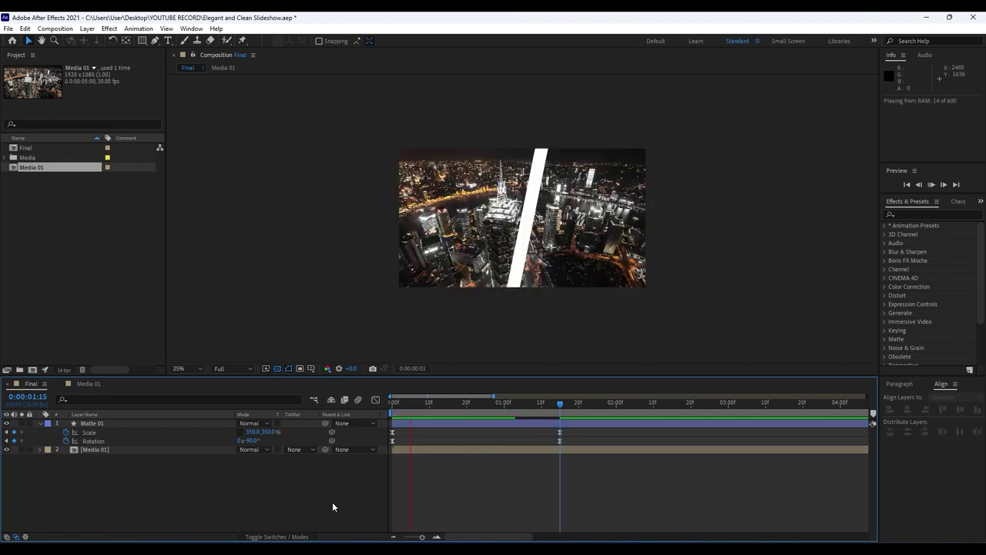
{"action": "left_click", "coordinate": [487, 420]}
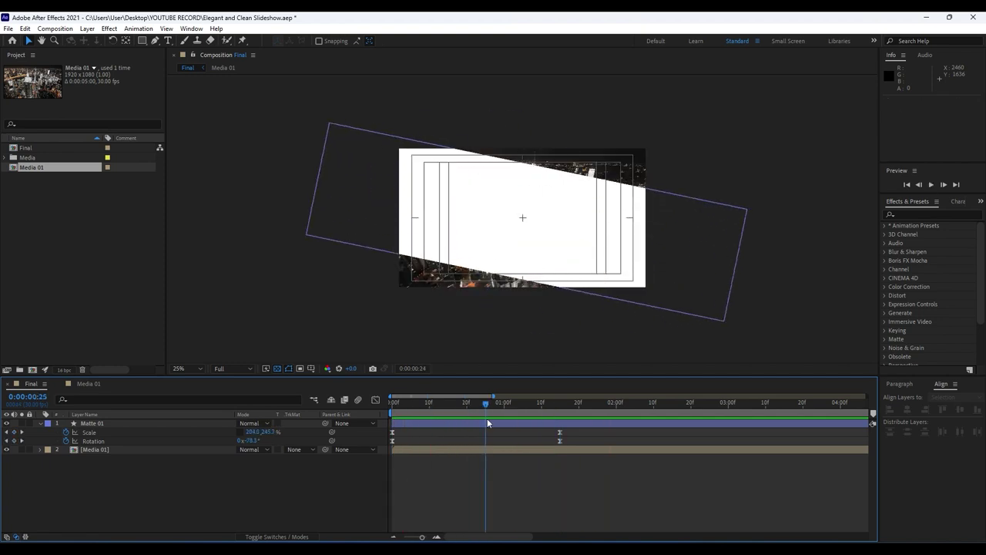
{"action": "left_click", "coordinate": [41, 423]}
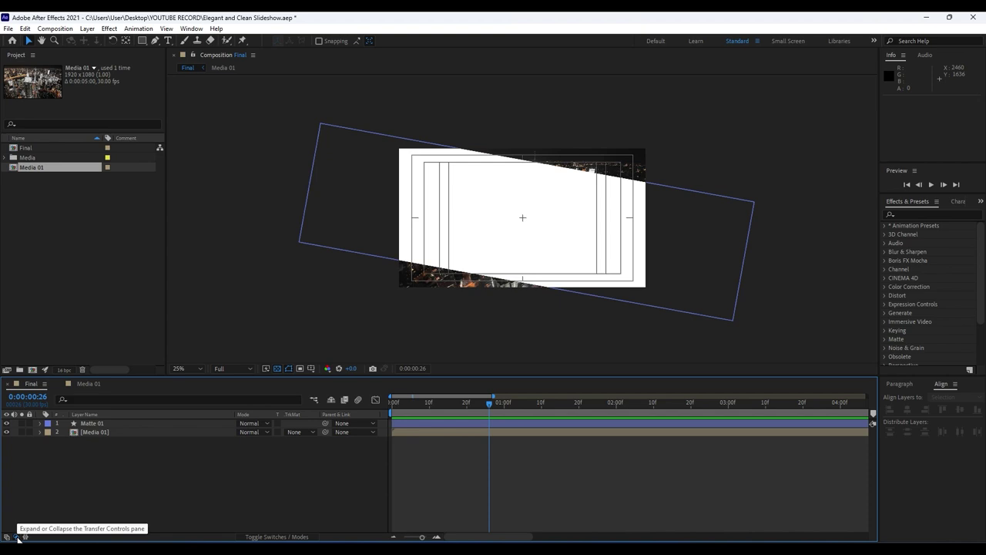
Set Media 01's track matte to Alpha Matte "Matte 01" and preview the result.
{"action": "left_click", "coordinate": [301, 432]}
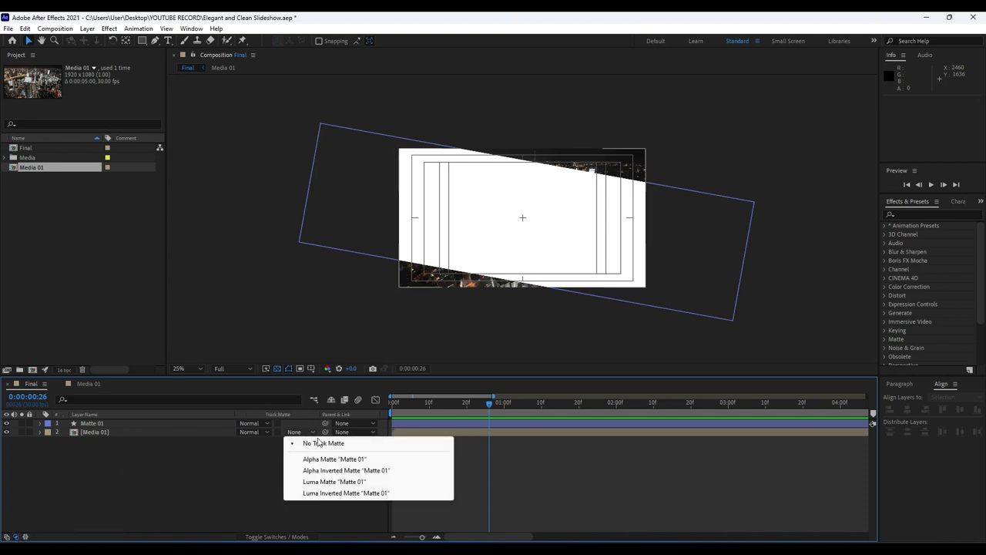
{"action": "left_click", "coordinate": [331, 459]}
{"action": "key", "text": "space"}
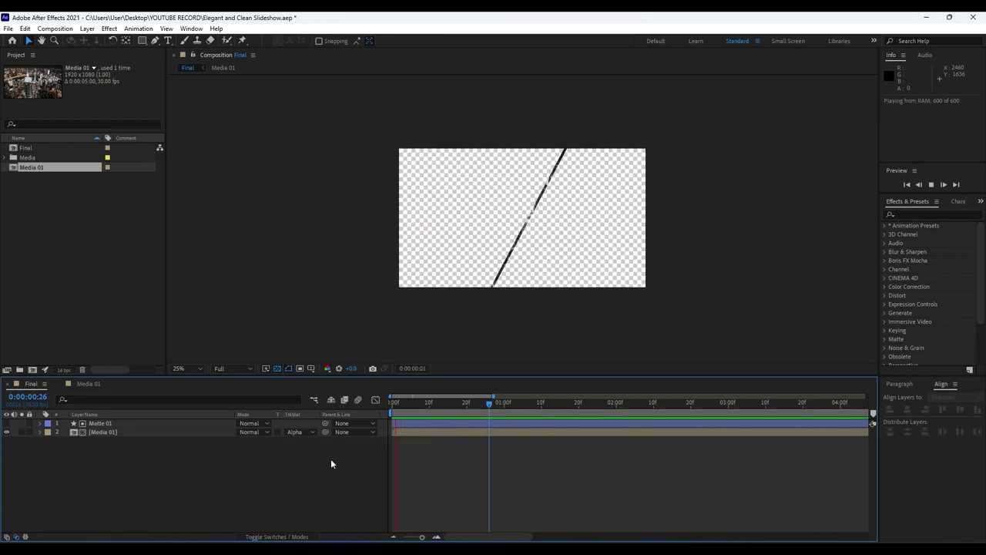
{"action": "key", "text": "space"}
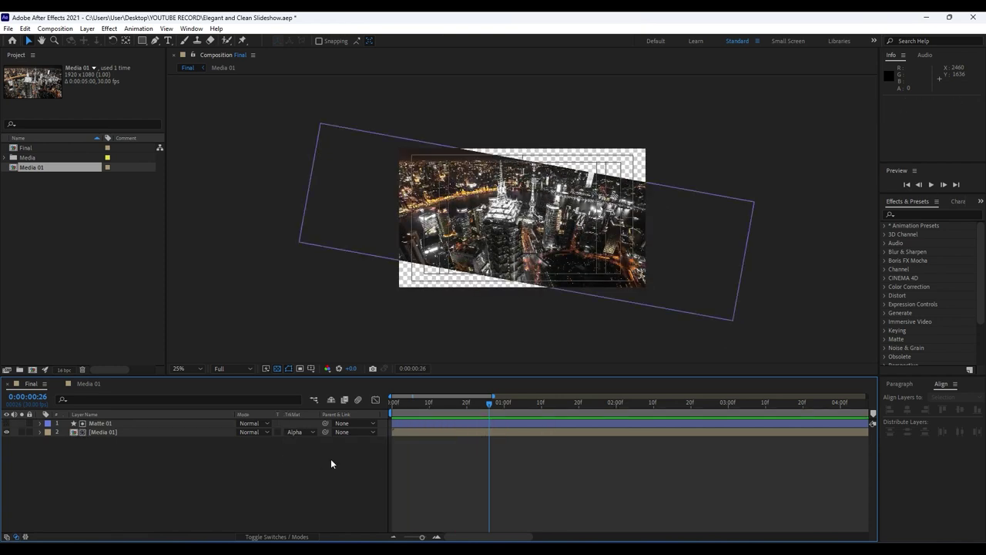
{"action": "left_click_drag", "start_coordinate": [428, 405], "coordinate": [471, 405]}
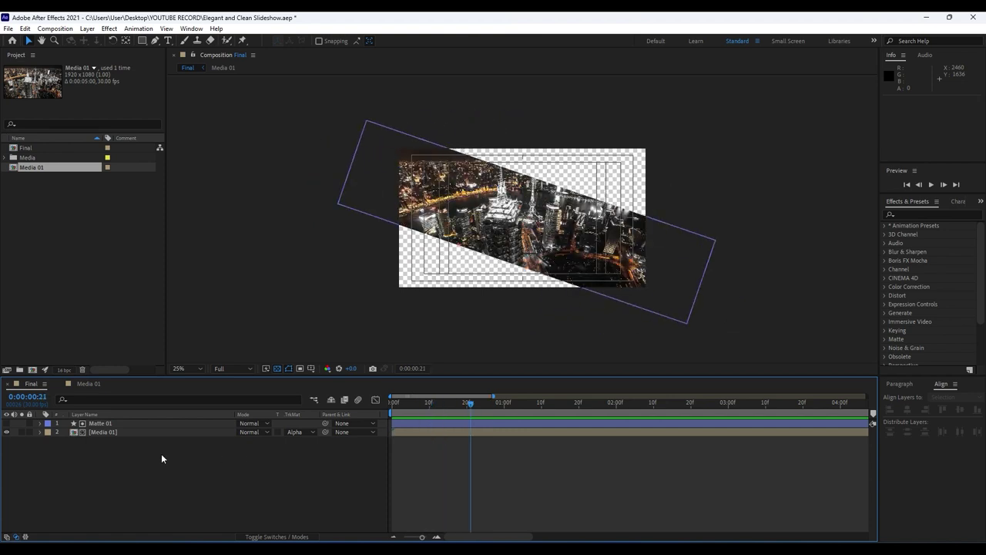
Add a Stroke layer style to Media 01 and zoom the viewer to 50%.
{"action": "right_click", "coordinate": [100, 432]}
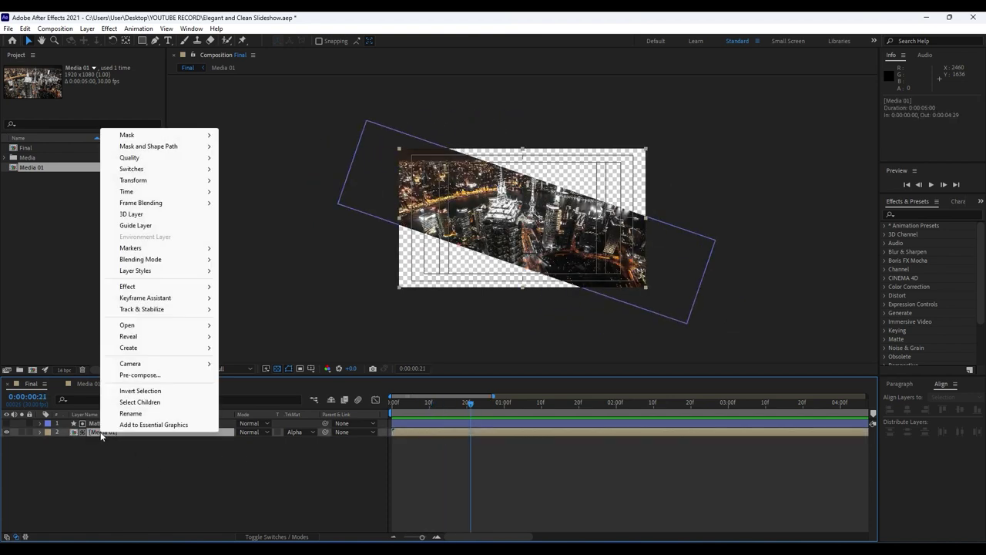
{"action": "mouse_move", "coordinate": [174, 272]}
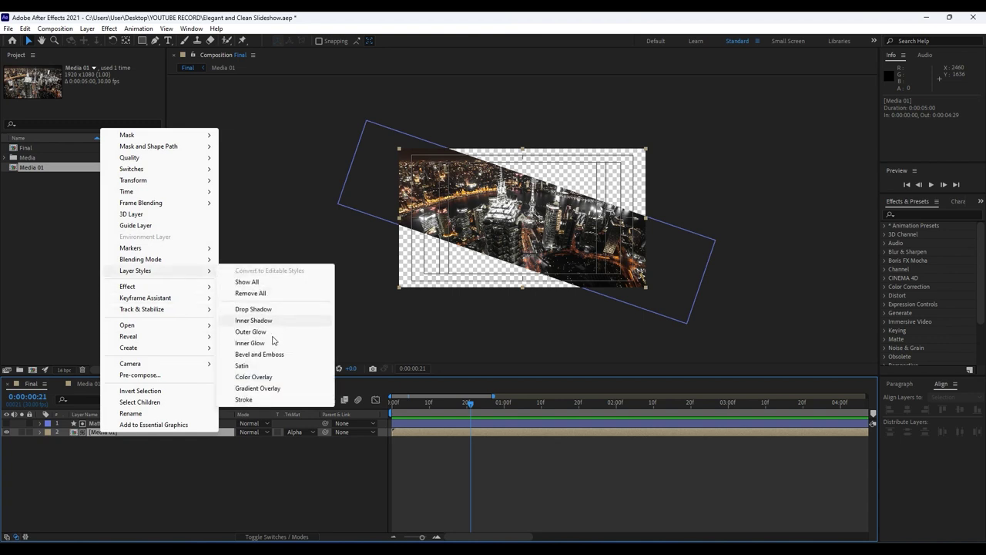
{"action": "left_click", "coordinate": [244, 399]}
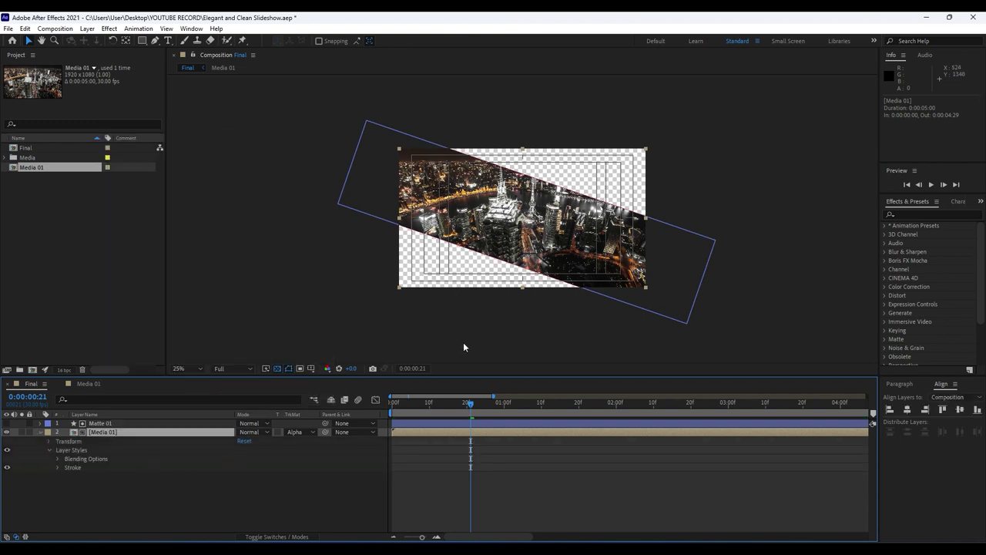
{"action": "key", "text": "period"}
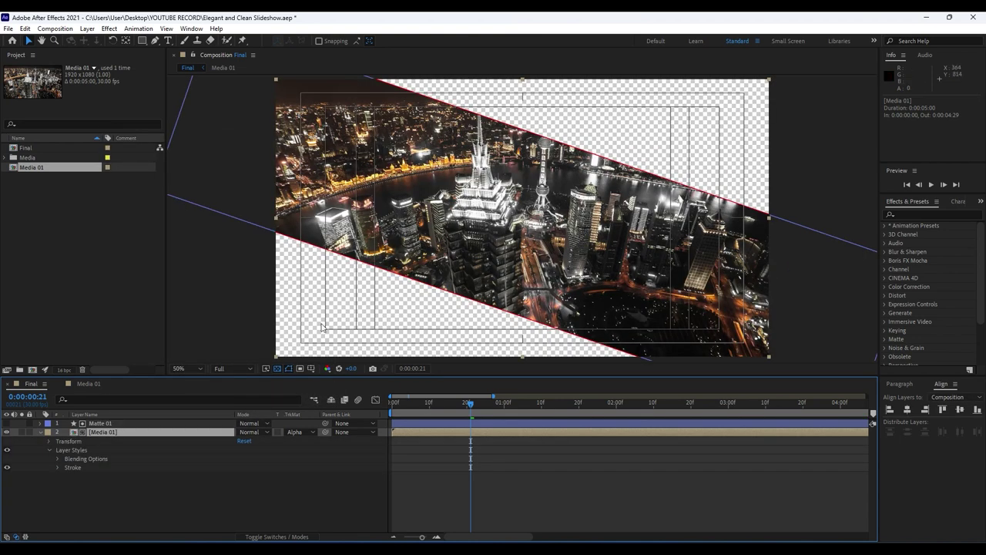
Set the stroke colour to FFFFFF and size to 5, then scrub to check it.
{"action": "left_click", "coordinate": [57, 468]}
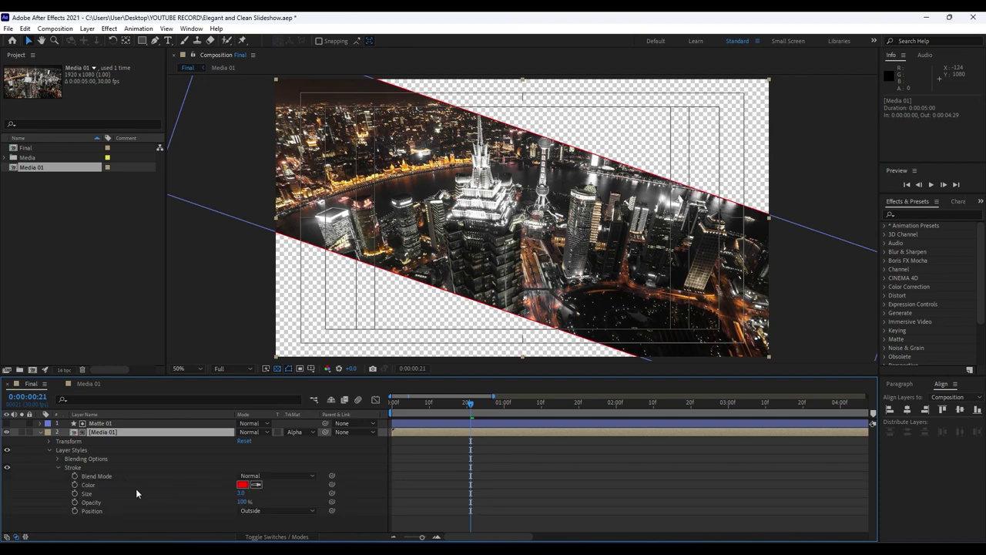
{"action": "left_click", "coordinate": [241, 485]}
{"action": "type", "text": "FFFFFF"}
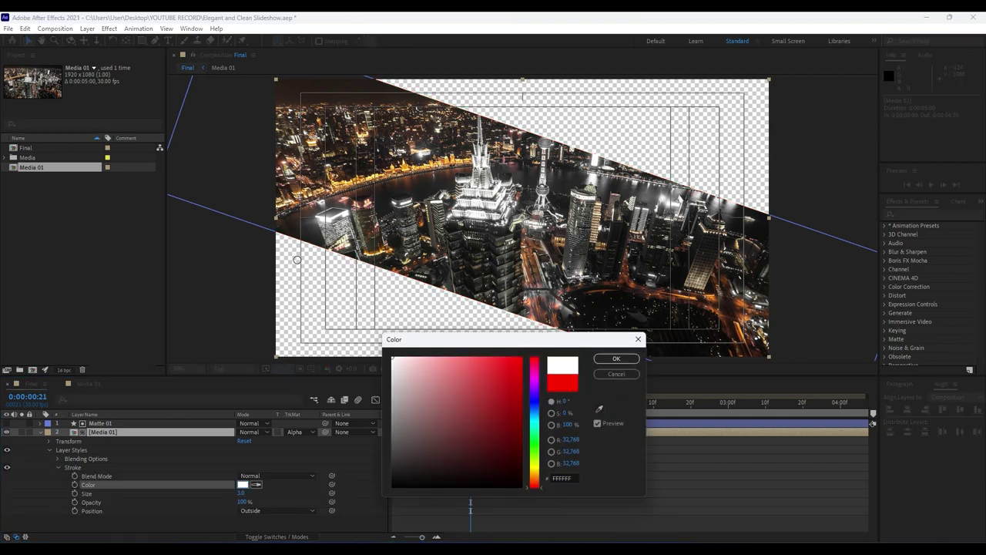
{"action": "left_click", "coordinate": [617, 362]}
{"action": "left_click", "coordinate": [240, 494]}
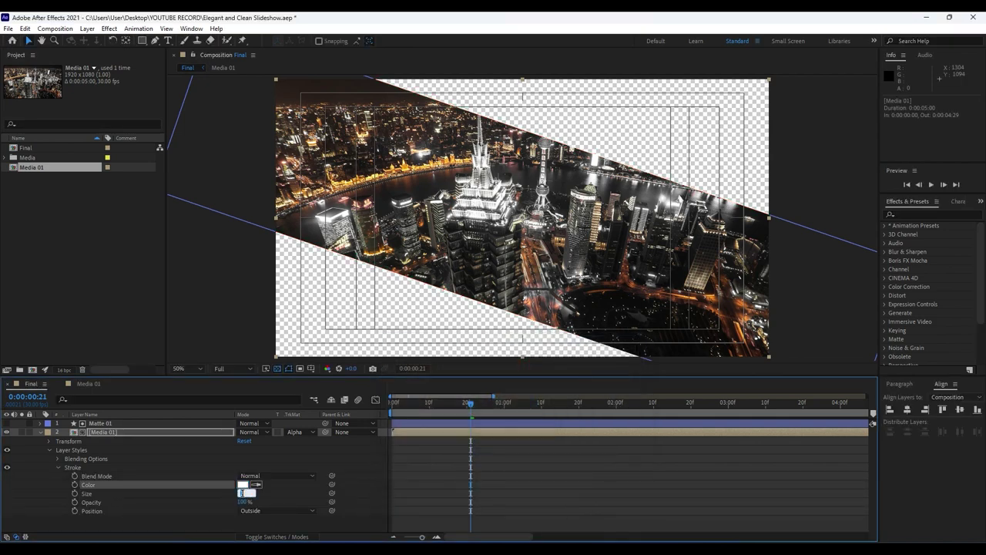
{"action": "type", "text": "6"}
{"action": "key", "text": "Return"}
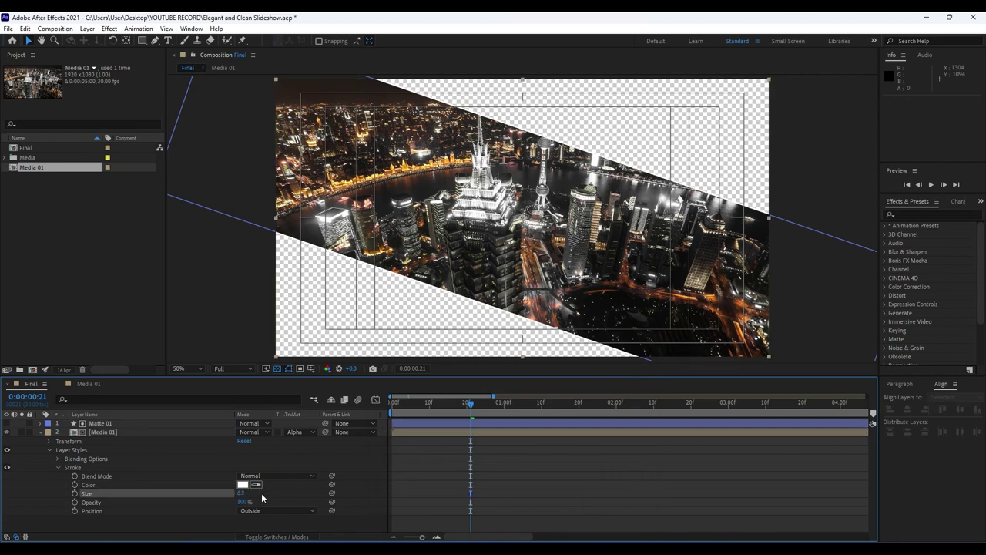
{"action": "left_click", "coordinate": [242, 493]}
{"action": "type", "text": "5"}
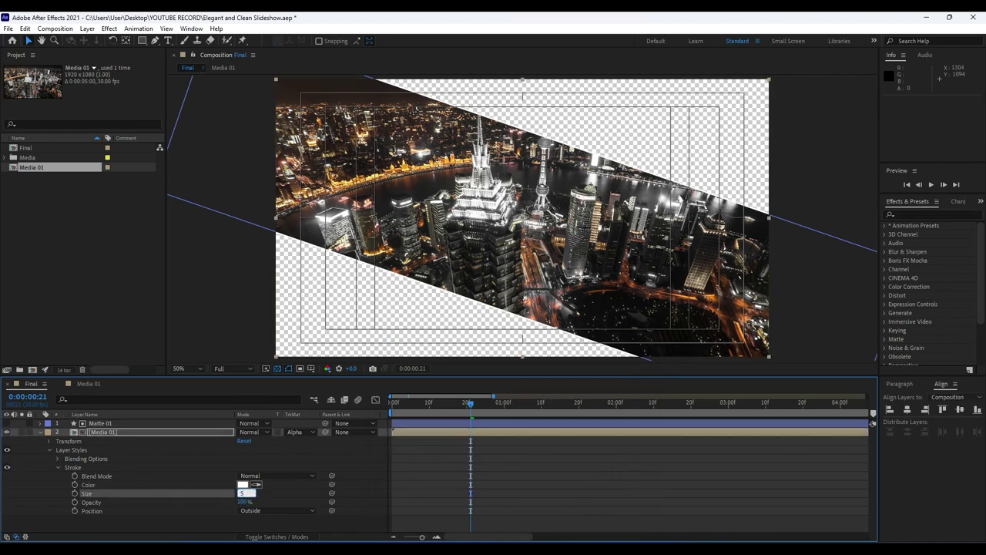
{"action": "key", "text": "Return"}
{"action": "left_click", "coordinate": [40, 432]}
{"action": "scroll", "coordinate": [485, 301], "scroll_direction": "down", "scroll_amount": 2}
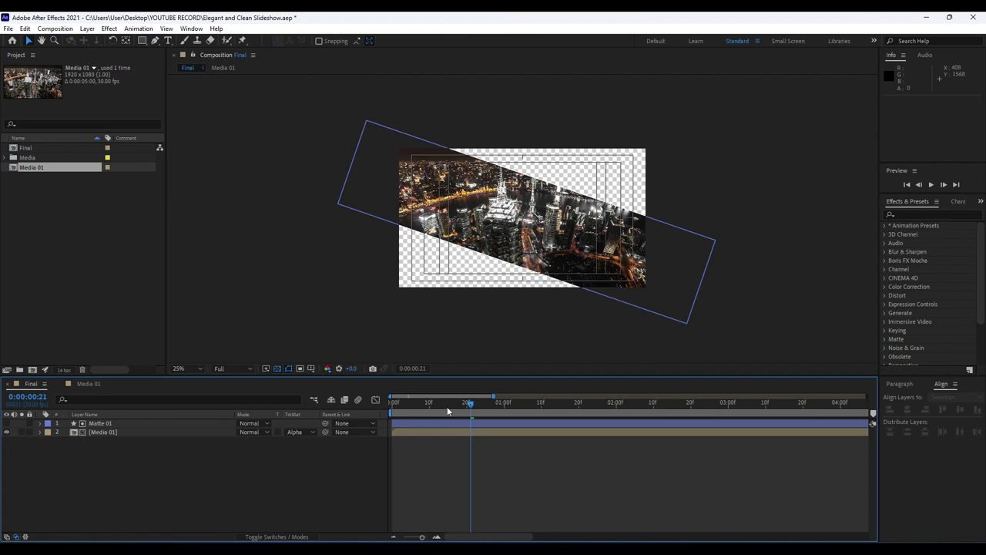
{"action": "mouse_move", "coordinate": [450, 406]}
{"action": "left_mouse_down"}
{"action": "mouse_move", "coordinate": [385, 406]}
{"action": "mouse_move", "coordinate": [487, 412]}
{"action": "mouse_move", "coordinate": [422, 408]}
{"action": "mouse_move", "coordinate": [451, 409]}
{"action": "left_mouse_up"}
Pre-compose Matte 01 and Media 01 into 'Media 01 + Elements' with adjusted duration, and open it.
{"action": "left_click_drag", "start_coordinate": [142, 490], "coordinate": [87, 404]}
{"action": "left_click", "coordinate": [148, 483]}
{"action": "left_click_drag", "start_coordinate": [147, 478], "coordinate": [97, 433]}
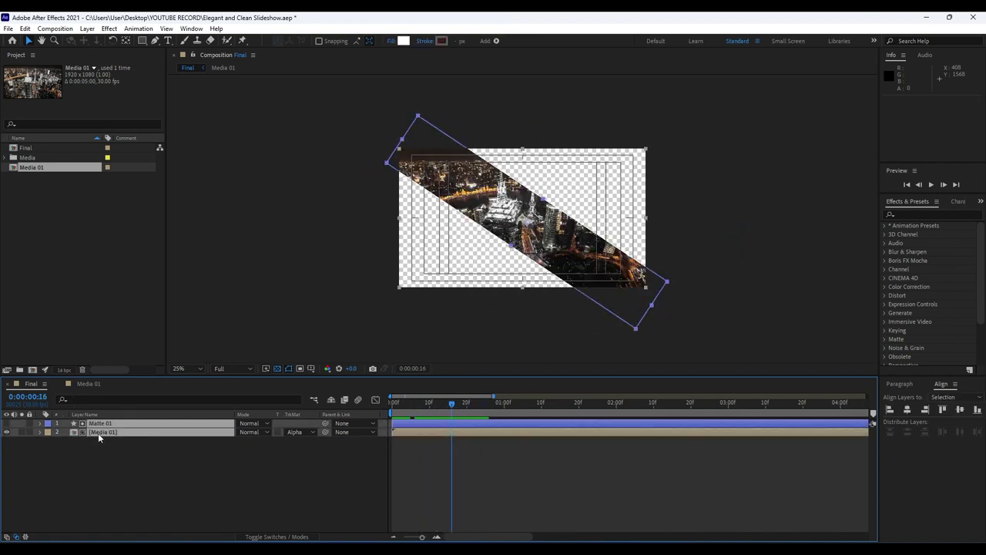
{"action": "right_click", "coordinate": [97, 433]}
{"action": "left_click", "coordinate": [150, 375]}
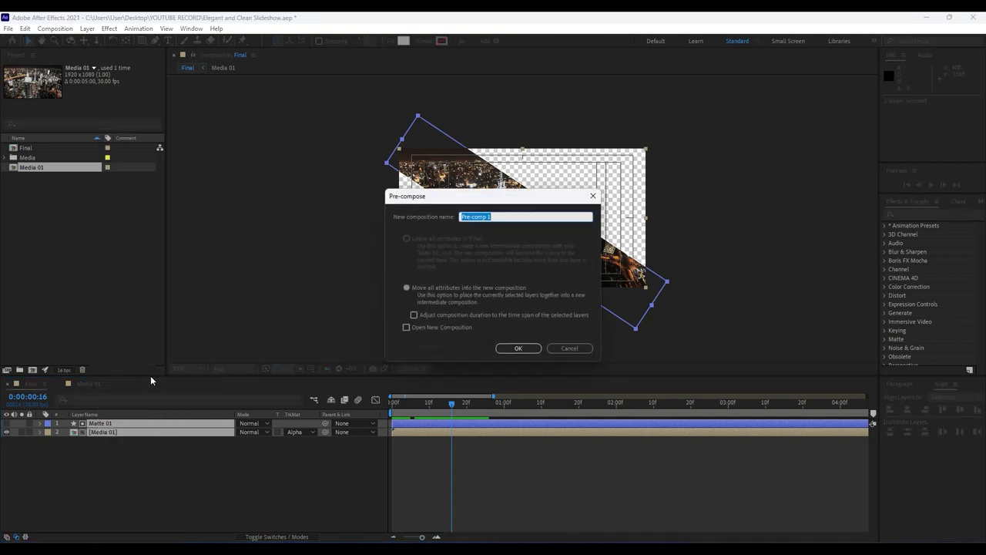
{"action": "type", "text": "Media 01 + Elements"}
{"action": "left_click", "coordinate": [413, 315]}
{"action": "left_click", "coordinate": [519, 348]}
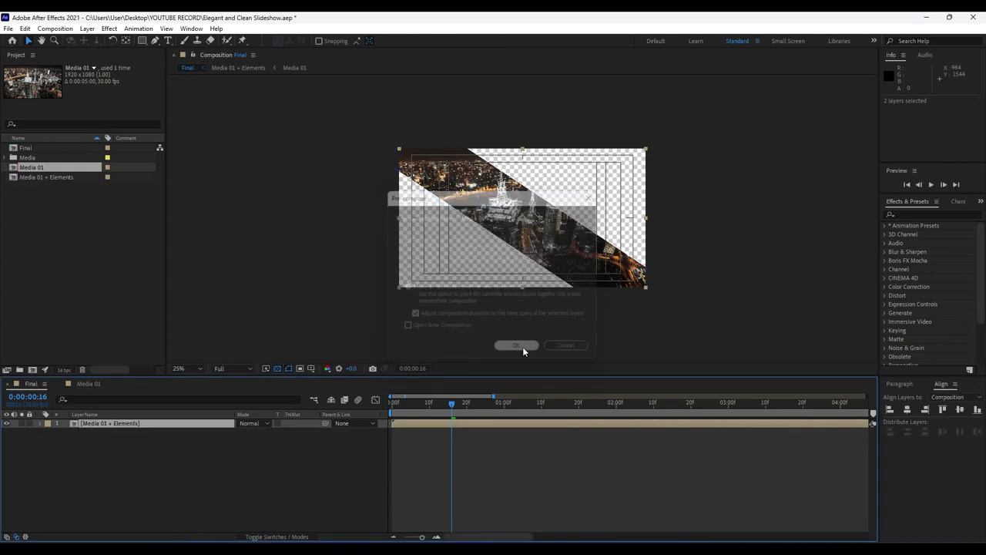
{"action": "double_click", "coordinate": [165, 426]}
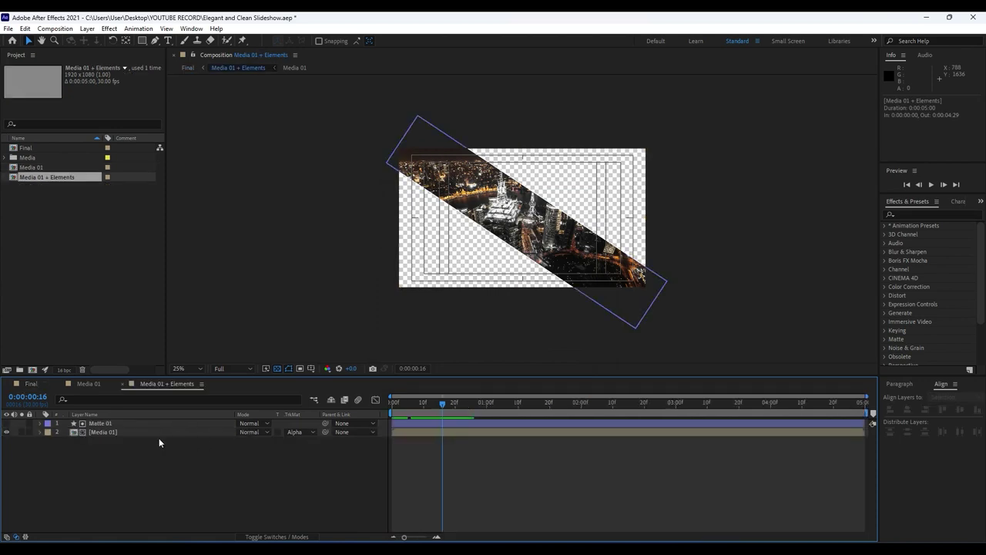
Close the Media 01 + Elements timeline, switch to Final, and zoom the timeline out.
{"action": "left_click", "coordinate": [121, 384]}
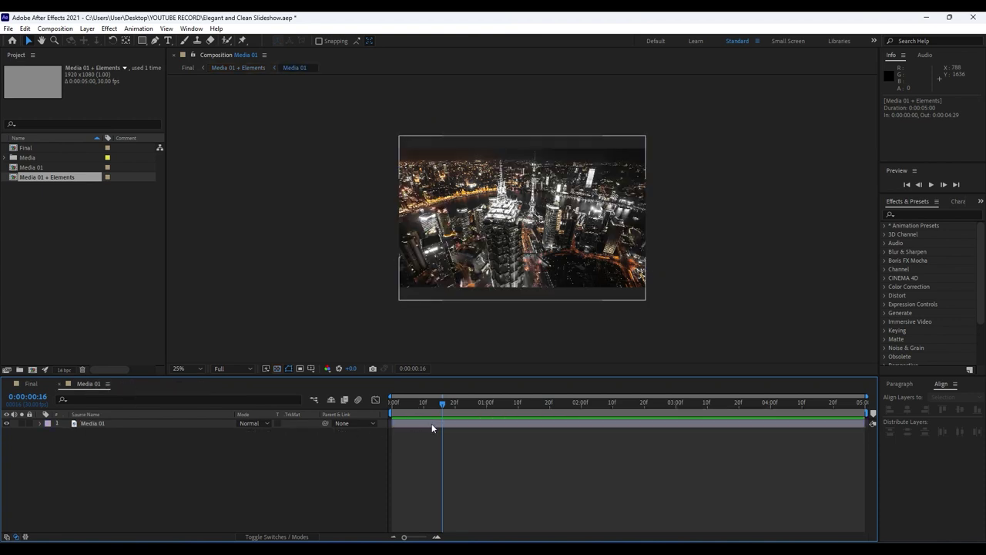
{"action": "left_click", "coordinate": [45, 384]}
{"action": "mouse_move", "coordinate": [420, 536]}
{"action": "left_mouse_down"}
{"action": "mouse_move", "coordinate": [403, 535]}
{"action": "mouse_move", "coordinate": [414, 536]}
{"action": "left_mouse_up"}
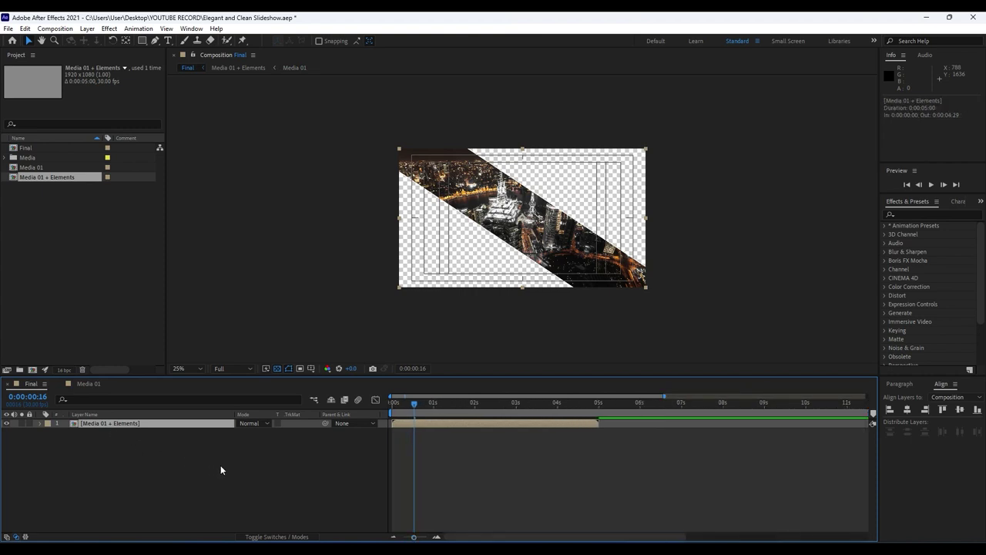
Duplicate the Media 01 + Elements layer and delay the top copy to start at frame 8.
{"action": "key", "text": "ctrl+d"}
{"action": "left_click_drag", "start_coordinate": [415, 538], "coordinate": [422, 538]}
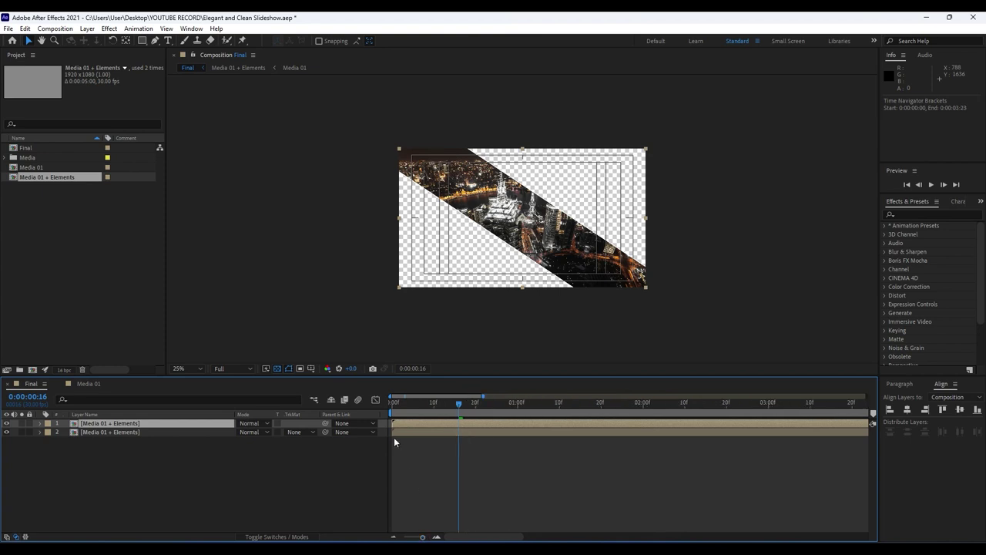
{"action": "left_click_drag", "start_coordinate": [405, 421], "coordinate": [439, 423]}
{"action": "left_click_drag", "start_coordinate": [422, 538], "coordinate": [425, 539]}
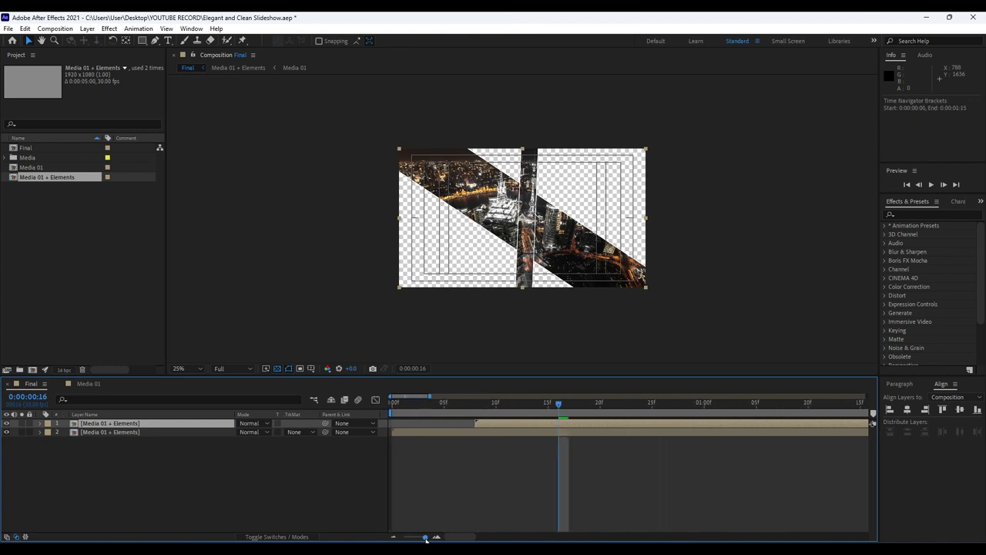
Add a third Media 01 + Elements copy starting at frame 16 and scrub the staggered slices.
{"action": "left_click_drag", "start_coordinate": [47, 177], "coordinate": [147, 436]}
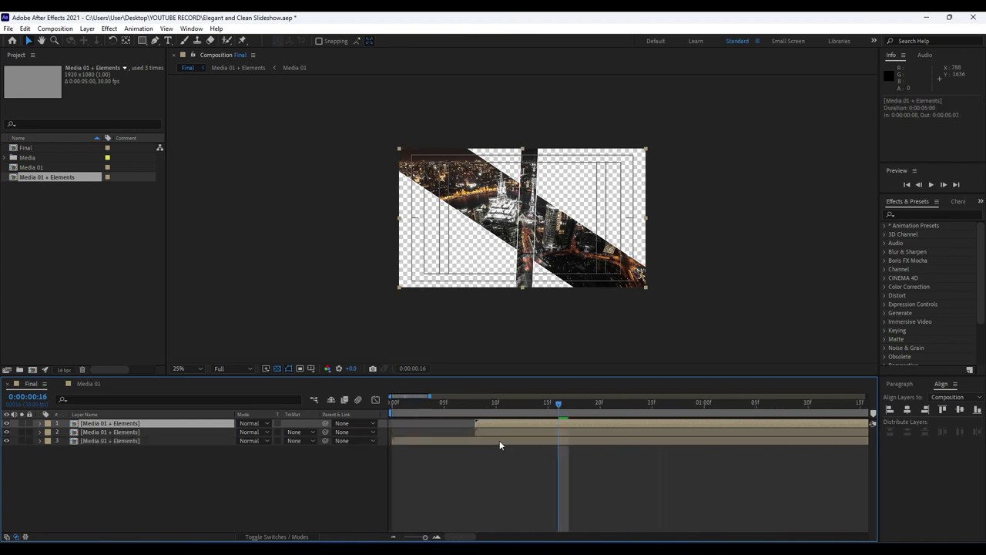
{"action": "left_click_drag", "start_coordinate": [489, 422], "coordinate": [569, 422]}
{"action": "left_click_drag", "start_coordinate": [433, 403], "coordinate": [600, 403]}
{"action": "left_click", "coordinate": [118, 453]}
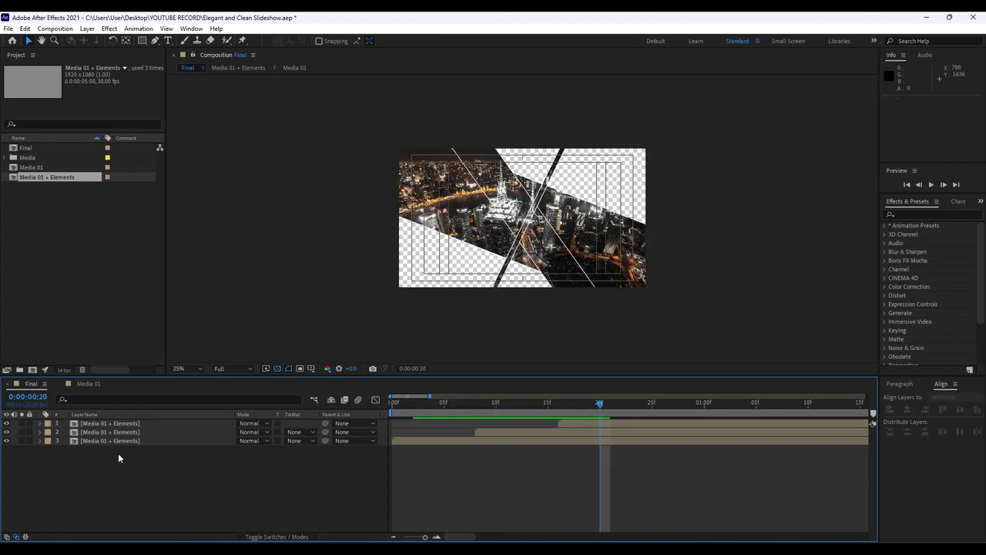
{"action": "left_click", "coordinate": [115, 443]}
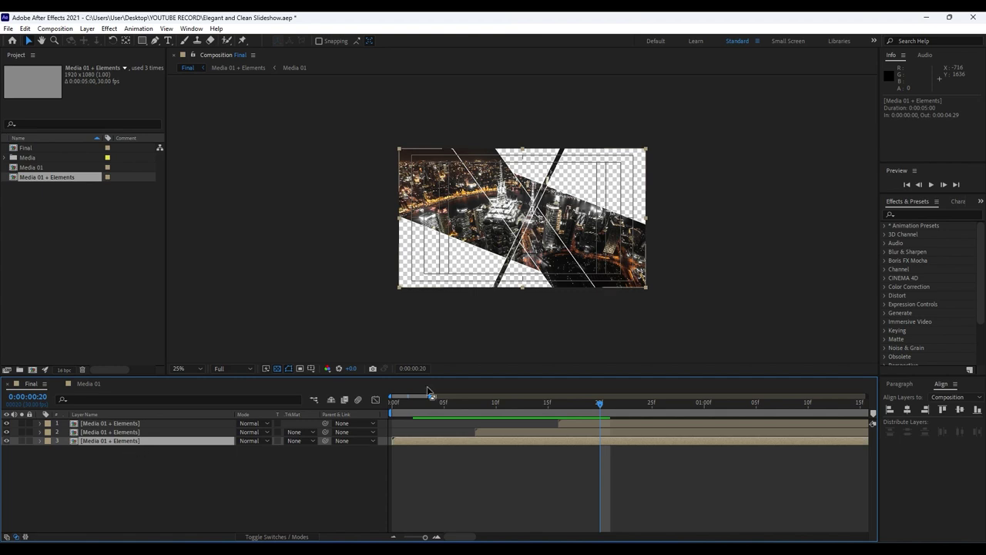
Apply Tritone to the bottom slice layer with dark grey midtones.
{"action": "left_click", "coordinate": [920, 214]}
{"action": "type", "text": "trito"}
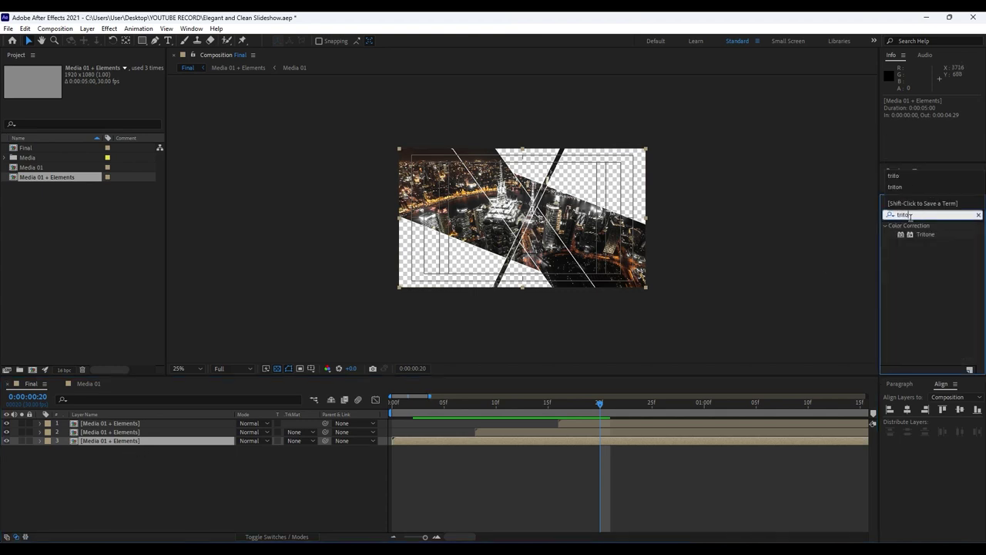
{"action": "left_click_drag", "start_coordinate": [925, 234], "coordinate": [129, 442]}
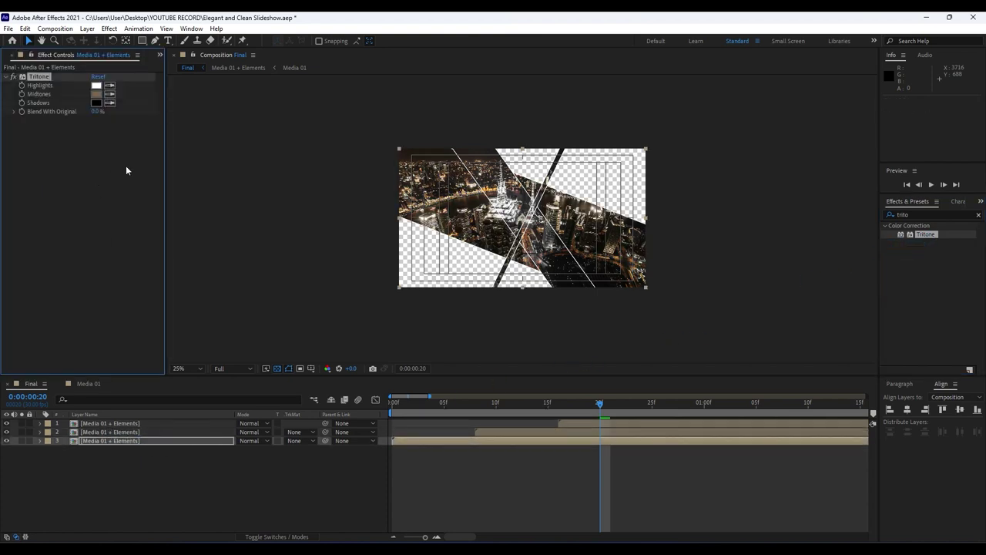
{"action": "left_click", "coordinate": [95, 93]}
{"action": "left_click_drag", "start_coordinate": [451, 410], "coordinate": [362, 466]}
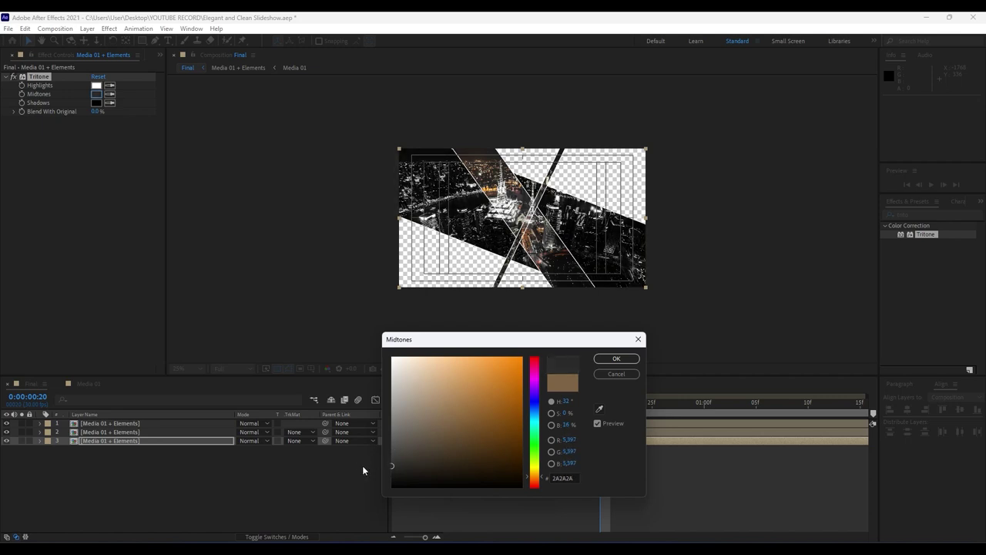
{"action": "left_click", "coordinate": [615, 359]}
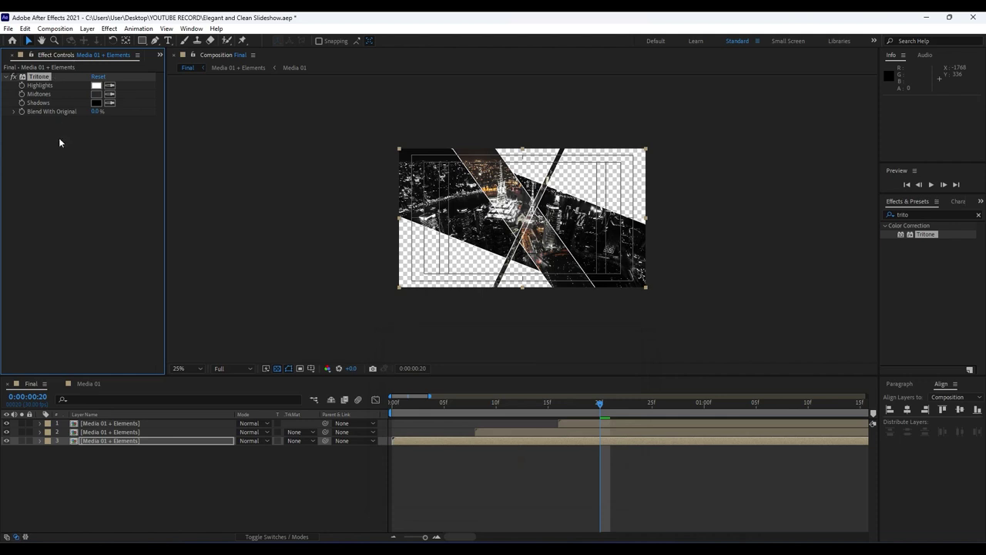
Apply Tritone to the middle slice layer with lighter mid-grey midtones.
{"action": "left_click", "coordinate": [128, 433]}
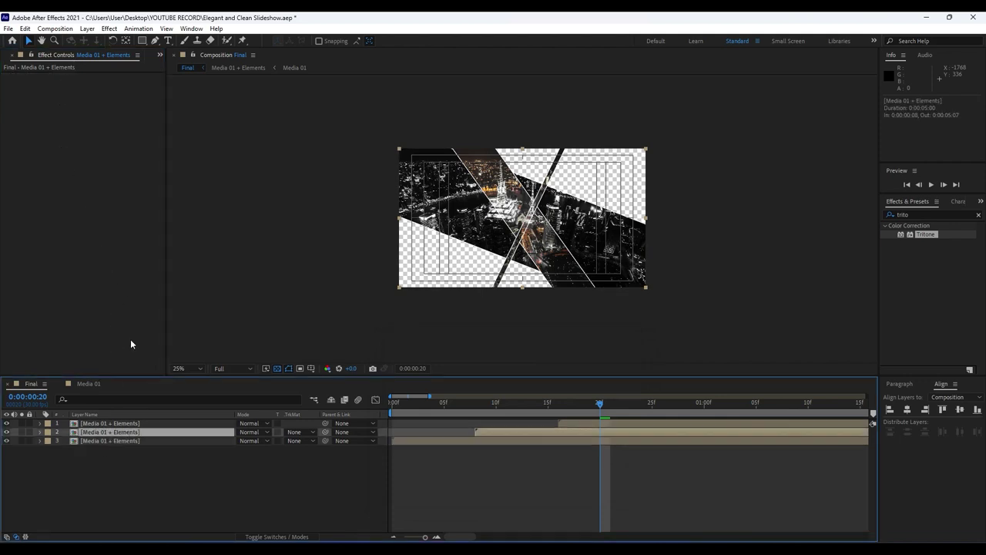
{"action": "key", "text": "ctrl+alt+shift+e"}
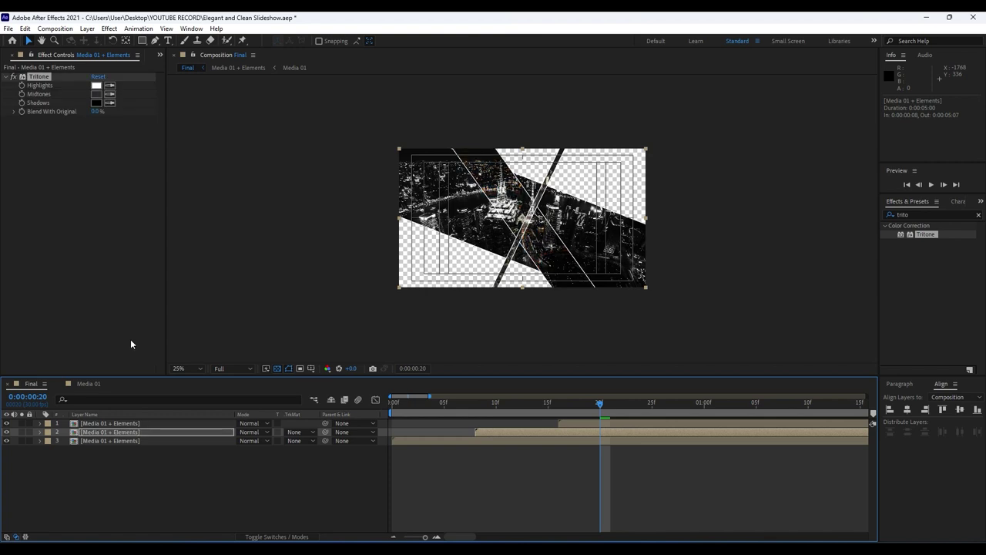
{"action": "left_click", "coordinate": [96, 94]}
{"action": "mouse_move", "coordinate": [401, 438]}
{"action": "left_mouse_down"}
{"action": "mouse_move", "coordinate": [359, 408]}
{"action": "mouse_move", "coordinate": [352, 413]}
{"action": "left_mouse_up"}
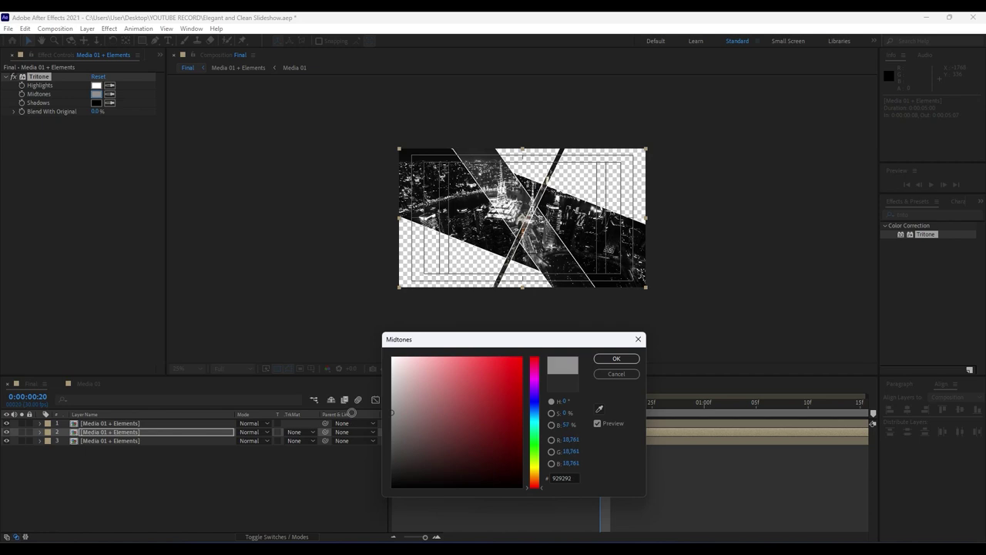
{"action": "left_click", "coordinate": [626, 358]}
Preview the graded slices and open the Media 01 + Elements composition.
{"action": "key", "text": "space"}
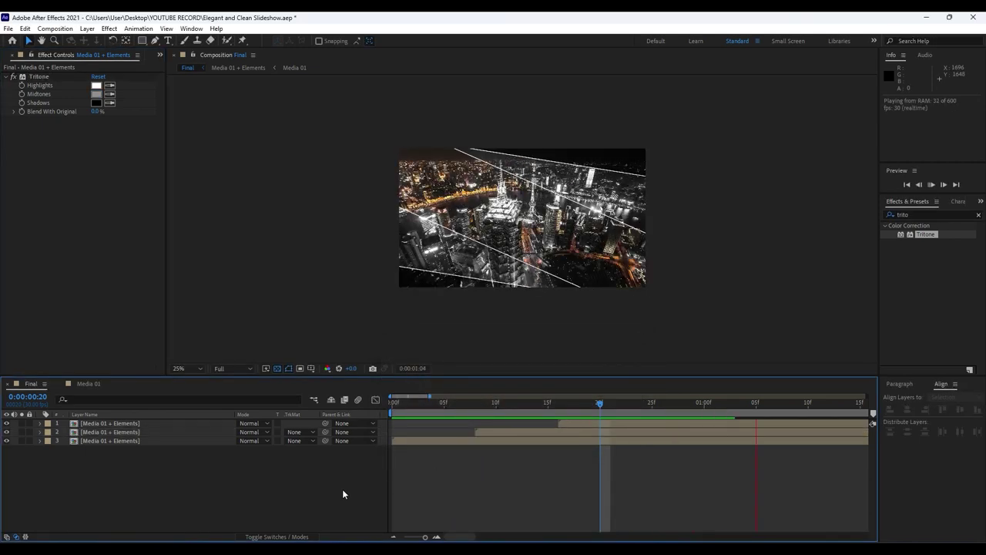
{"action": "left_click_drag", "start_coordinate": [571, 405], "coordinate": [766, 398]}
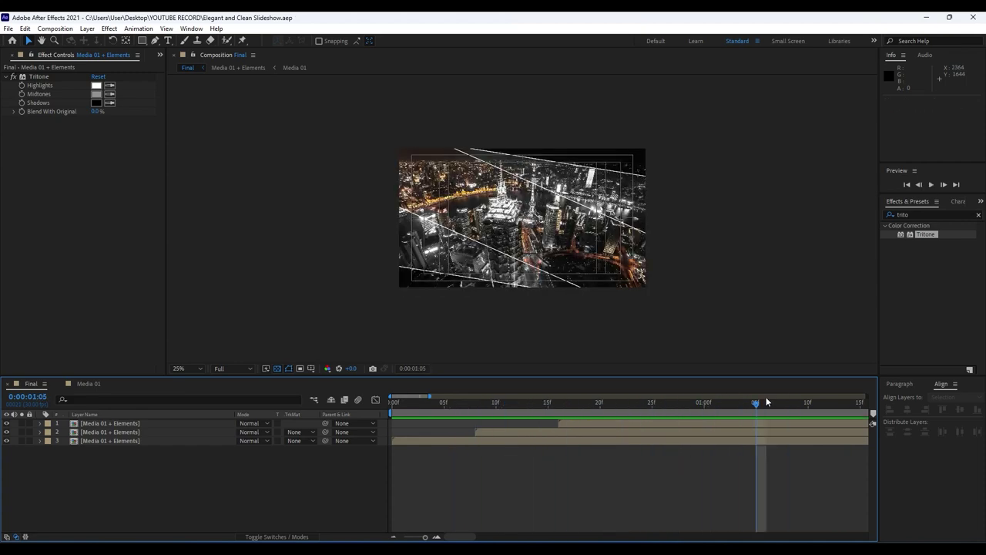
{"action": "double_click", "coordinate": [99, 440]}
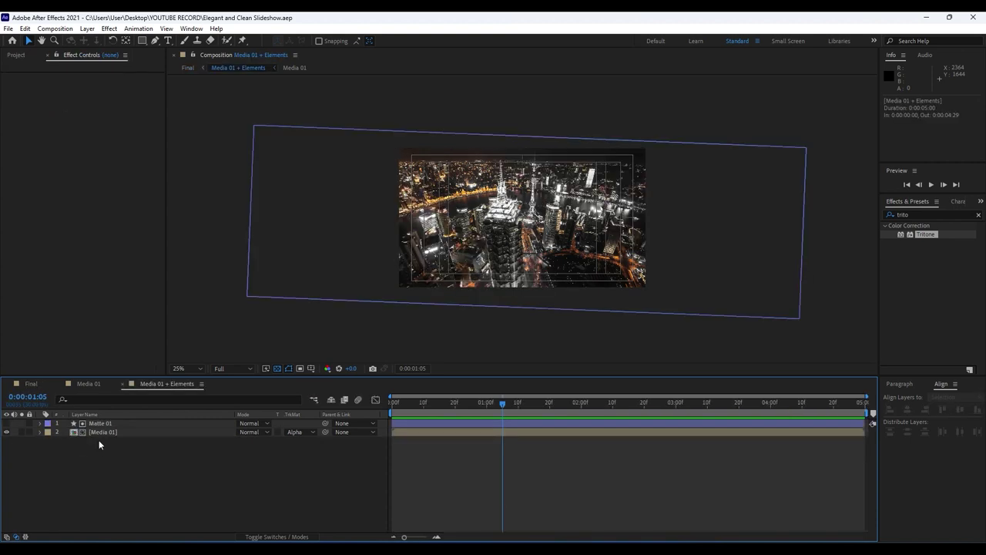
Keyframe Media 01's Scale from 120% at frame 0 to 100% at 4:29, then return to Final.
{"action": "left_click", "coordinate": [110, 432]}
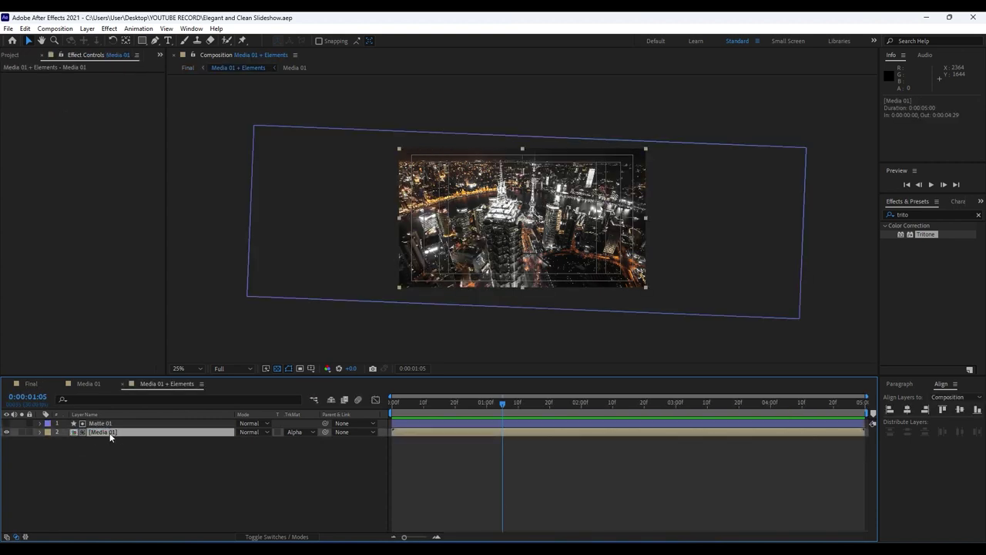
{"action": "key", "text": "s"}
{"action": "key", "text": "Home"}
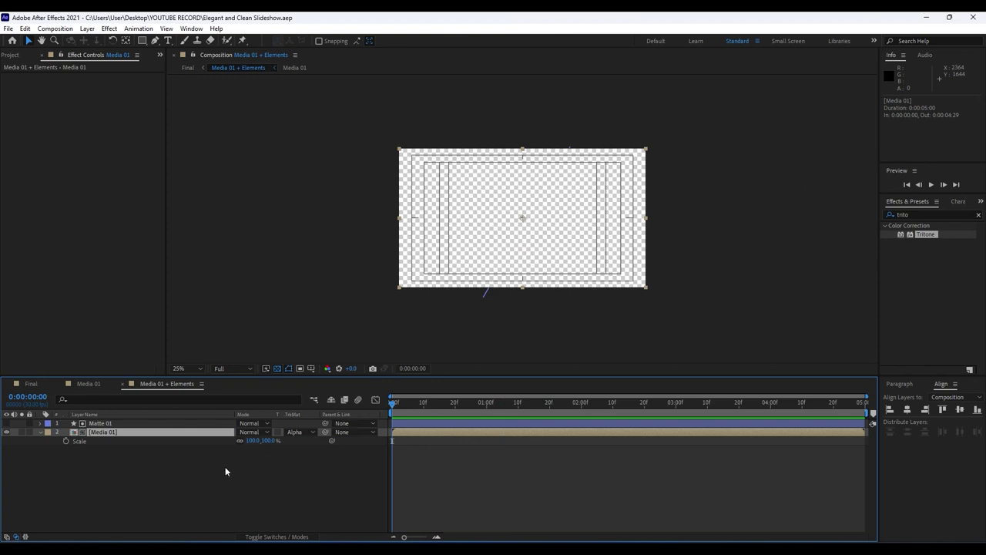
{"action": "left_click", "coordinate": [65, 442]}
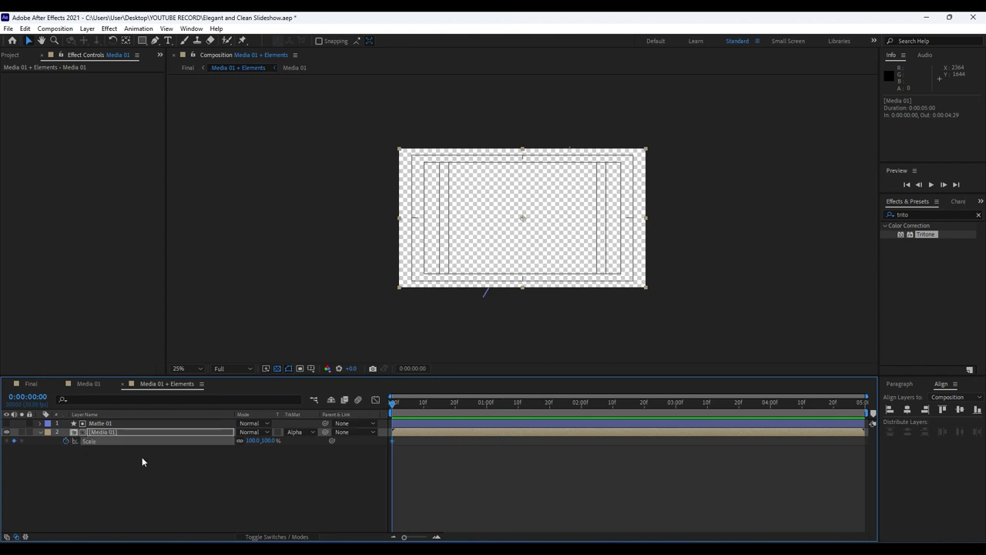
{"action": "left_click", "coordinate": [250, 440]}
{"action": "type", "text": "120"}
{"action": "left_click", "coordinate": [279, 507]}
{"action": "left_click_drag", "start_coordinate": [392, 402], "coordinate": [864, 416]}
{"action": "left_click", "coordinate": [250, 439]}
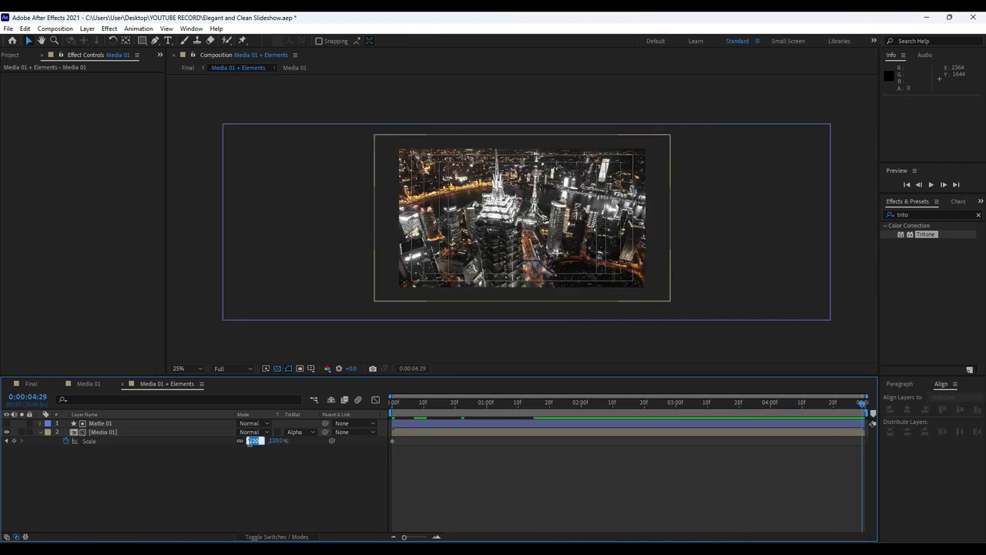
{"action": "type", "text": "100"}
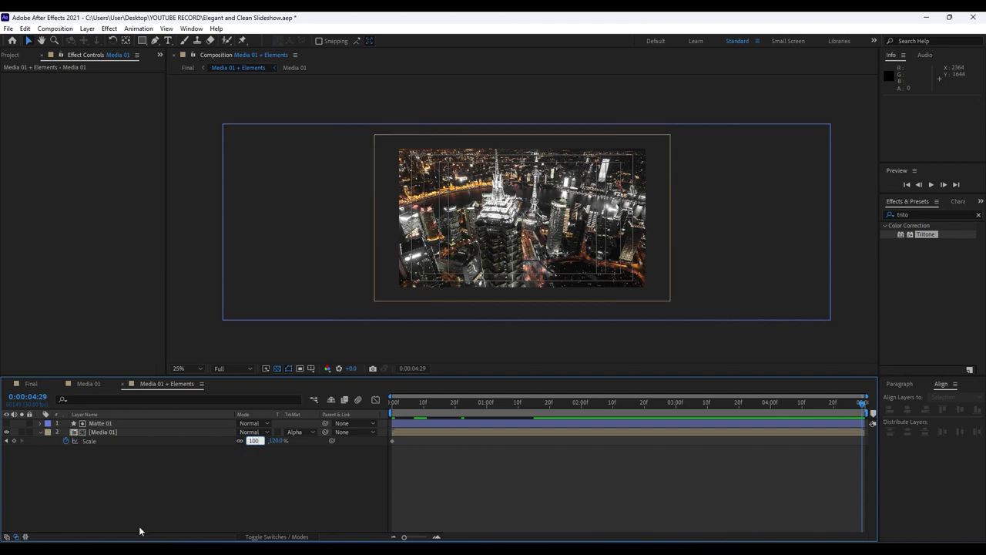
{"action": "key", "text": "Return"}
{"action": "left_click", "coordinate": [31, 383]}
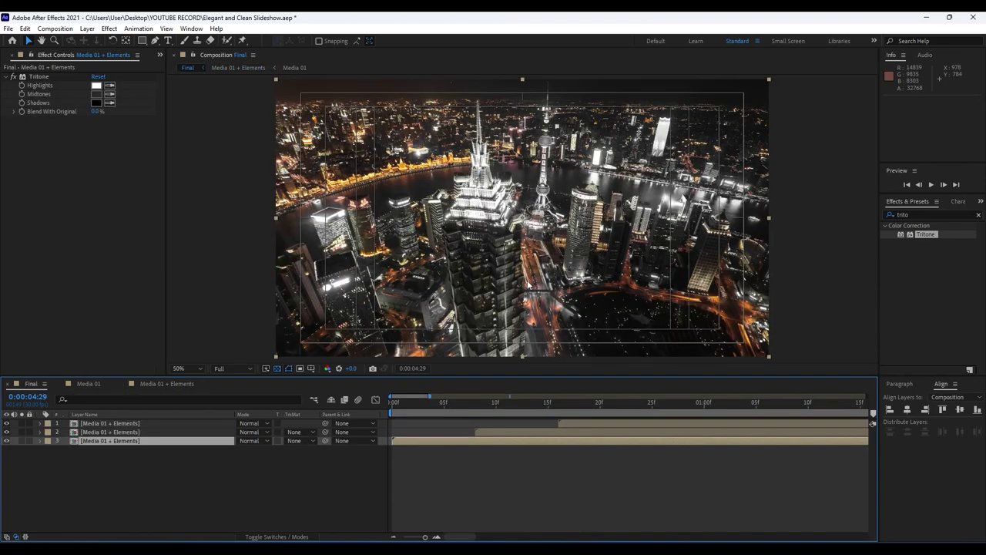
{"action": "key", "text": "space"}
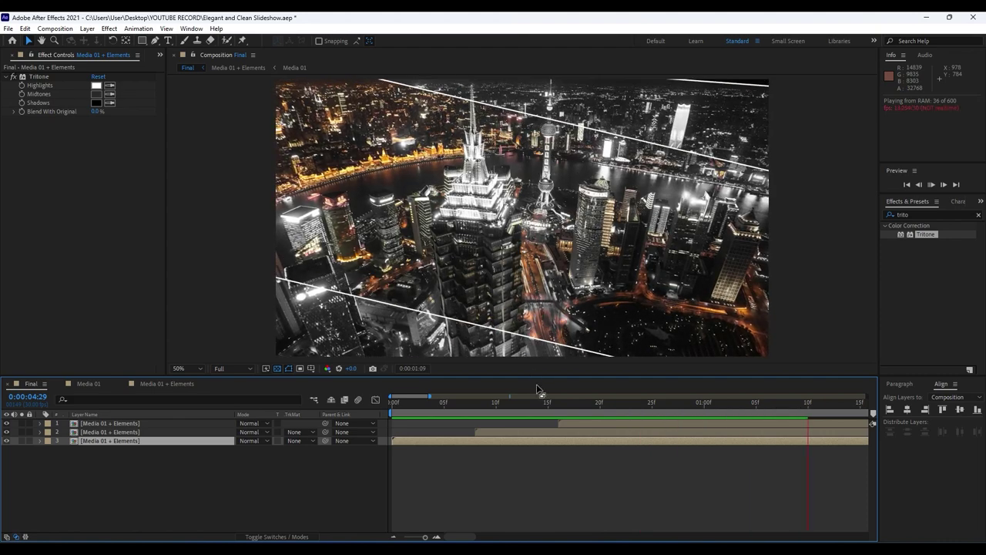
{"action": "left_click", "coordinate": [615, 403]}
{"action": "mouse_move", "coordinate": [616, 406]}
{"action": "left_mouse_down"}
{"action": "mouse_move", "coordinate": [651, 402]}
{"action": "mouse_move", "coordinate": [416, 402]}
{"action": "mouse_move", "coordinate": [622, 409]}
{"action": "left_mouse_up"}
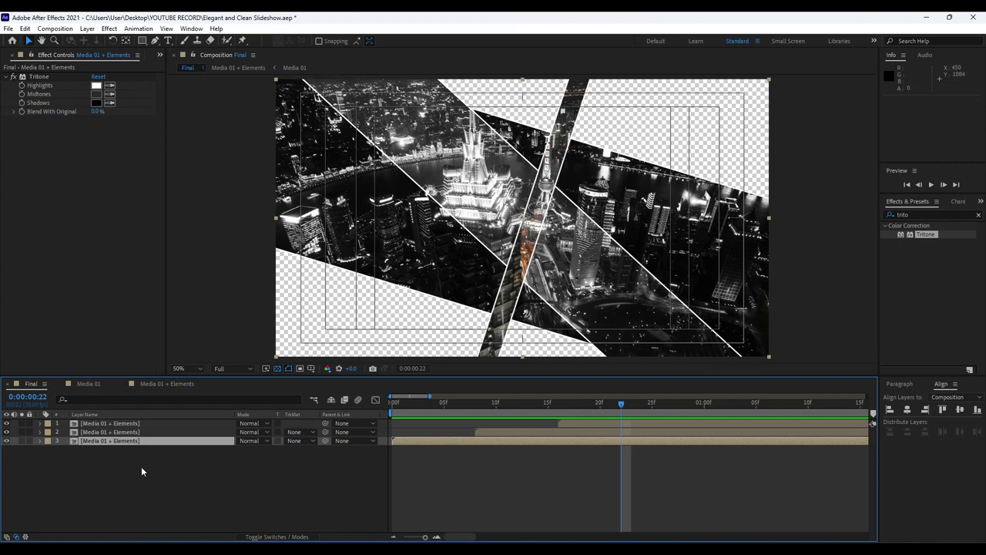
{"action": "right_click", "coordinate": [127, 491]}
Create a new solid named Background and move it beneath the three slice layers.
{"action": "mouse_move", "coordinate": [177, 373]}
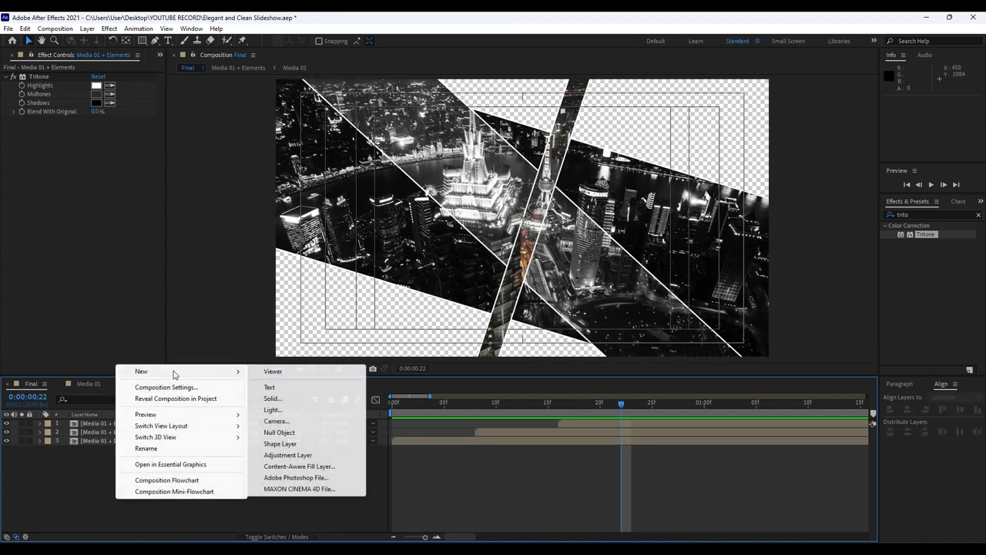
{"action": "left_click", "coordinate": [279, 399]}
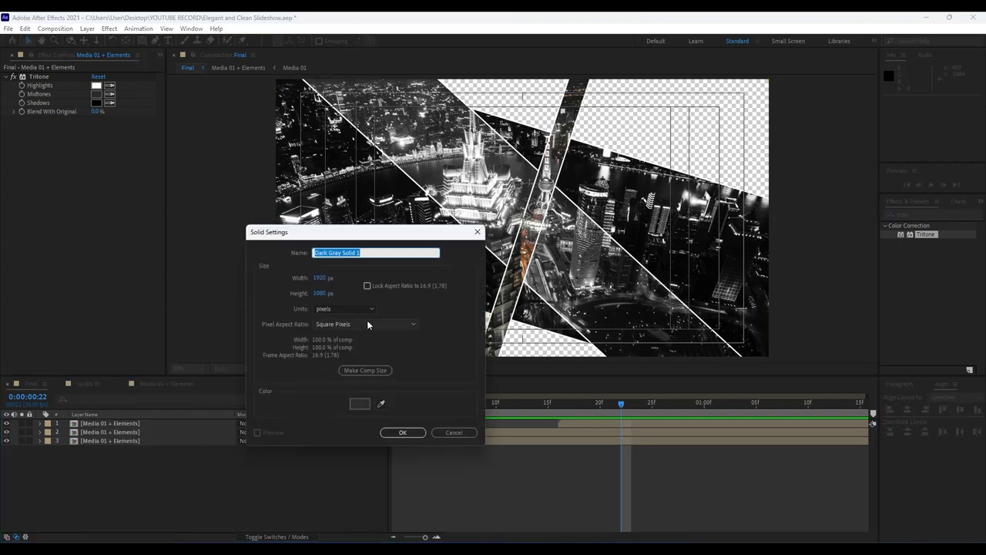
{"action": "type", "text": "Background"}
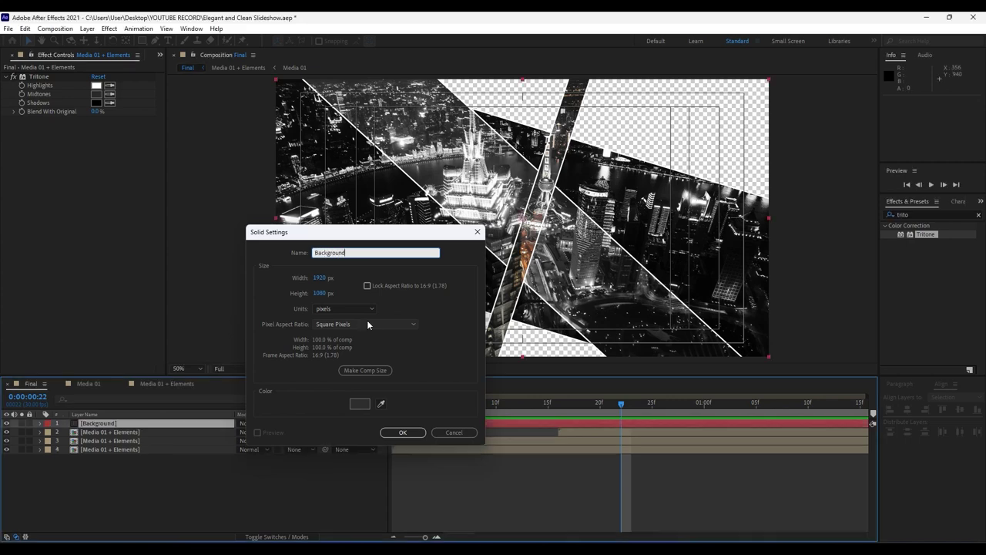
{"action": "key", "text": "Return"}
{"action": "left_click_drag", "start_coordinate": [110, 424], "coordinate": [115, 454]}
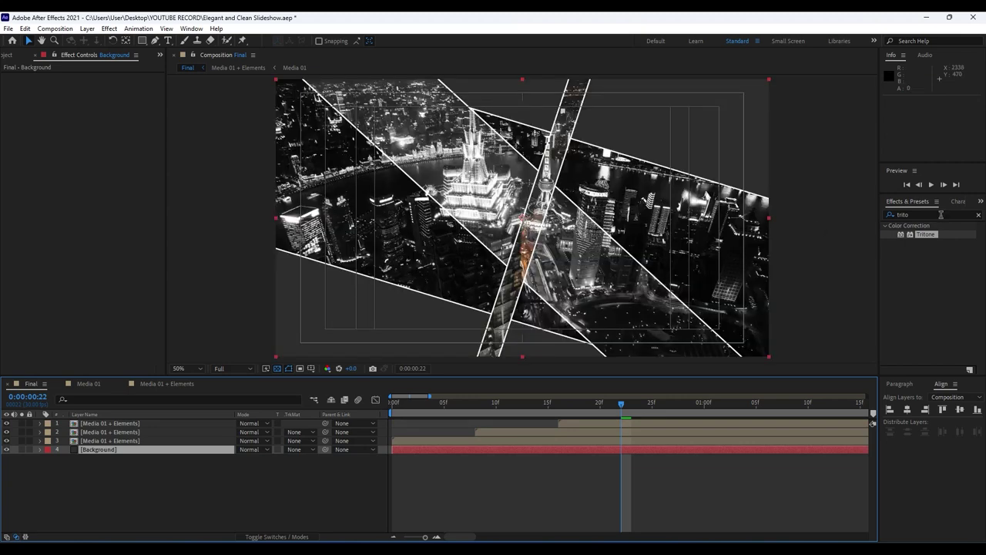
Apply Gradient Ramp to the soloed Background, running from top-left to bottom-right corner.
{"action": "key", "text": "ctrl+5"}
{"action": "type", "text": "ramp"}
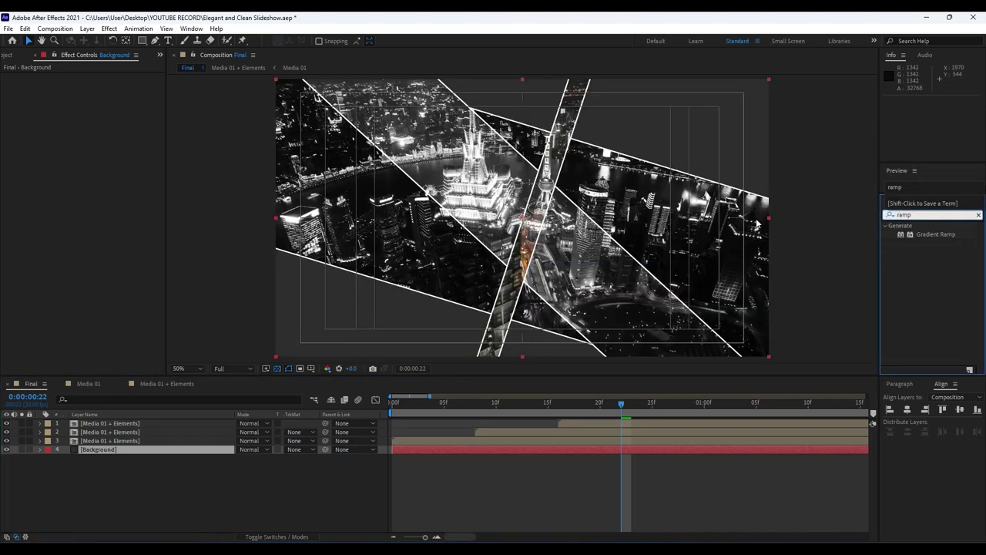
{"action": "left_click_drag", "start_coordinate": [935, 233], "coordinate": [154, 451]}
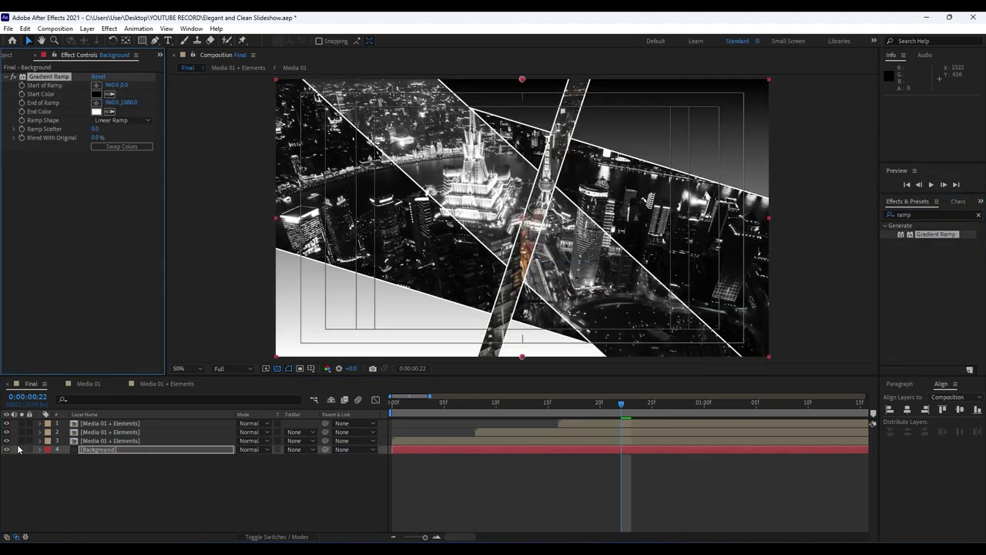
{"action": "left_click", "coordinate": [22, 449]}
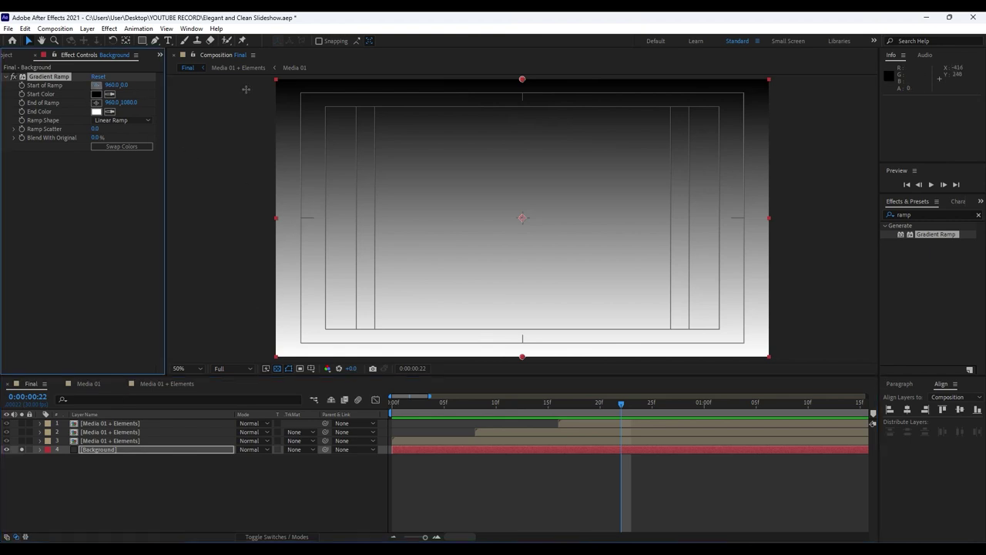
{"action": "left_click", "coordinate": [263, 84]}
{"action": "left_click", "coordinate": [96, 102]}
{"action": "left_click", "coordinate": [776, 355]}
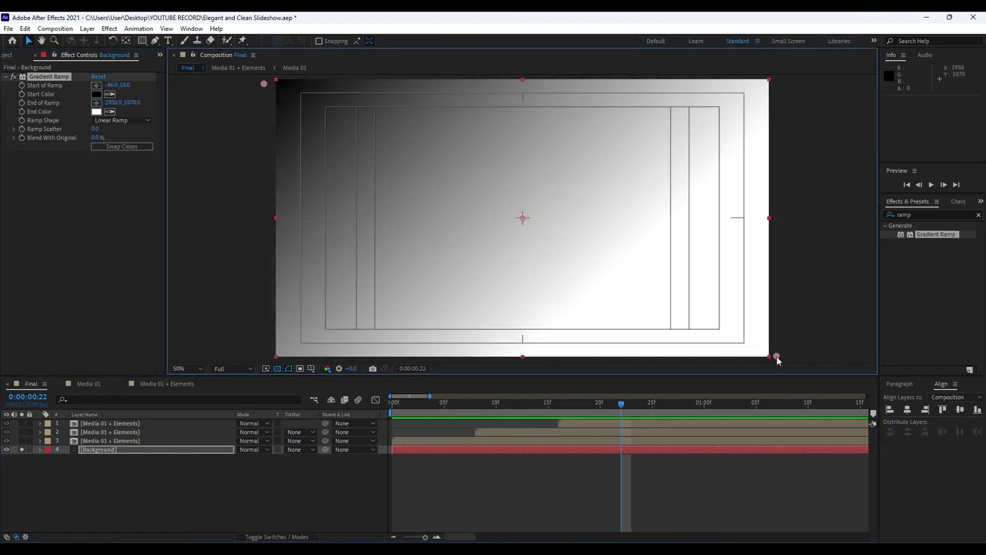
Set the gradient End Color to near-black grey 1A1A1A and unsolo Background.
{"action": "left_click", "coordinate": [95, 112]}
{"action": "left_click_drag", "start_coordinate": [374, 453], "coordinate": [371, 474]}
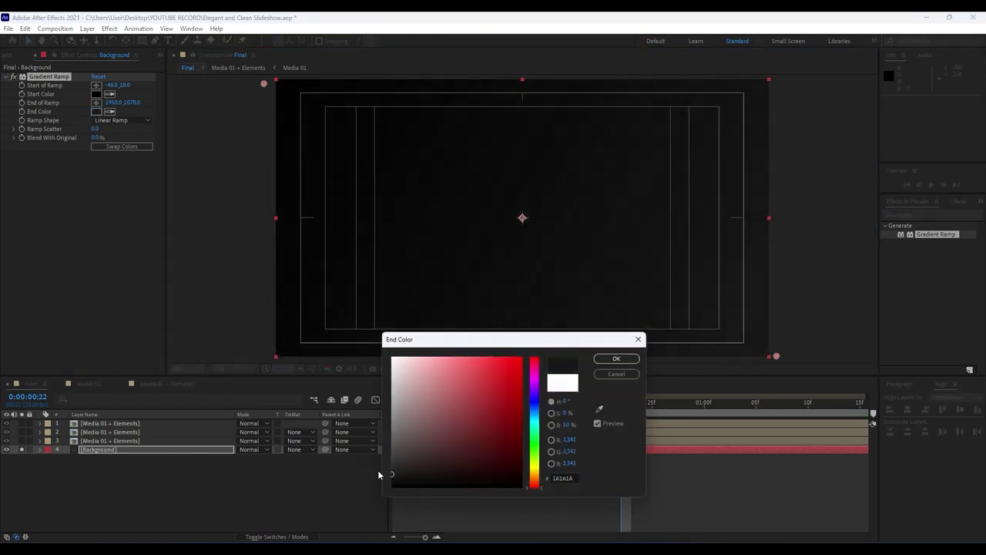
{"action": "left_click", "coordinate": [616, 358]}
{"action": "left_click", "coordinate": [194, 506]}
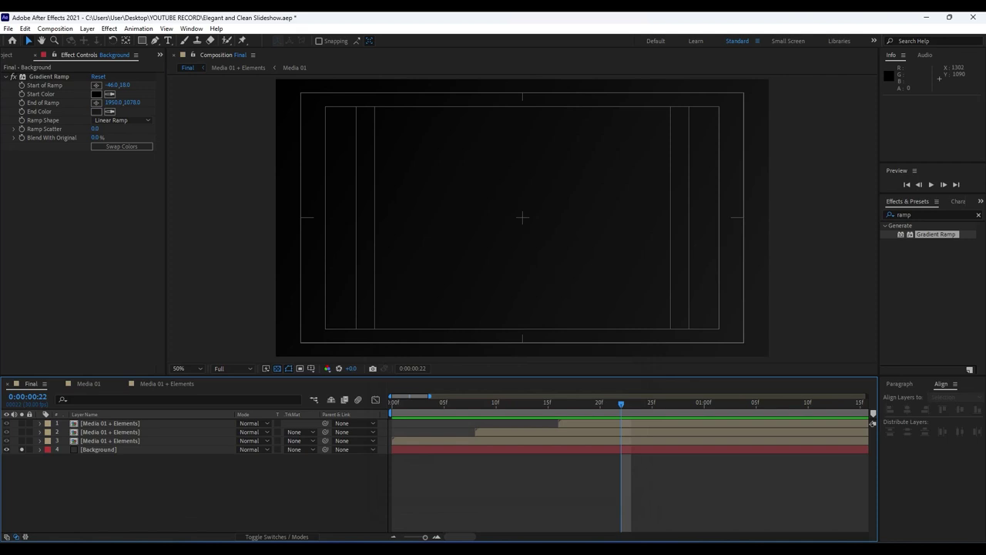
{"action": "left_click", "coordinate": [21, 450]}
{"action": "left_click", "coordinate": [88, 450]}
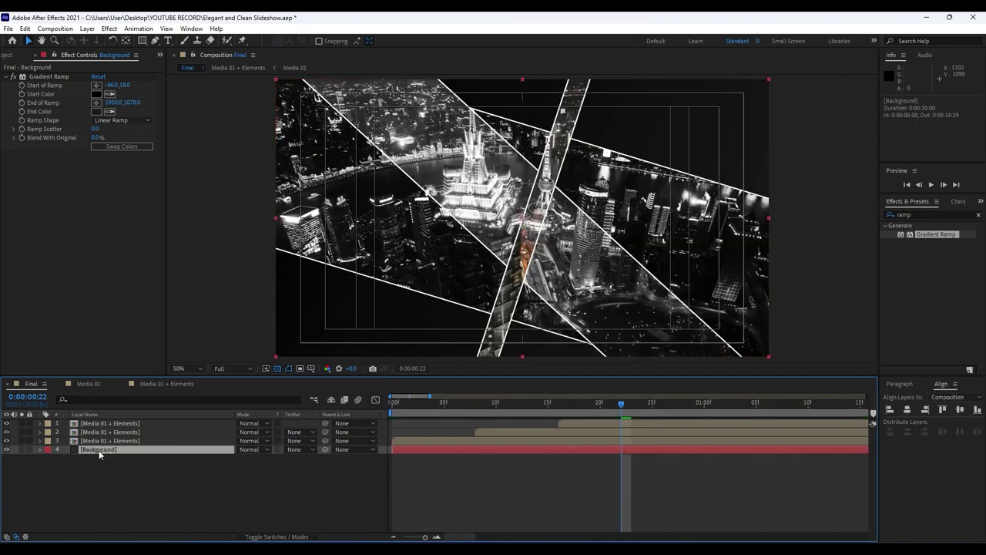
Duplicate the Background layer and delete Gradient Ramp from the top copy.
{"action": "left_click", "coordinate": [26, 28]}
{"action": "left_click", "coordinate": [54, 162]}
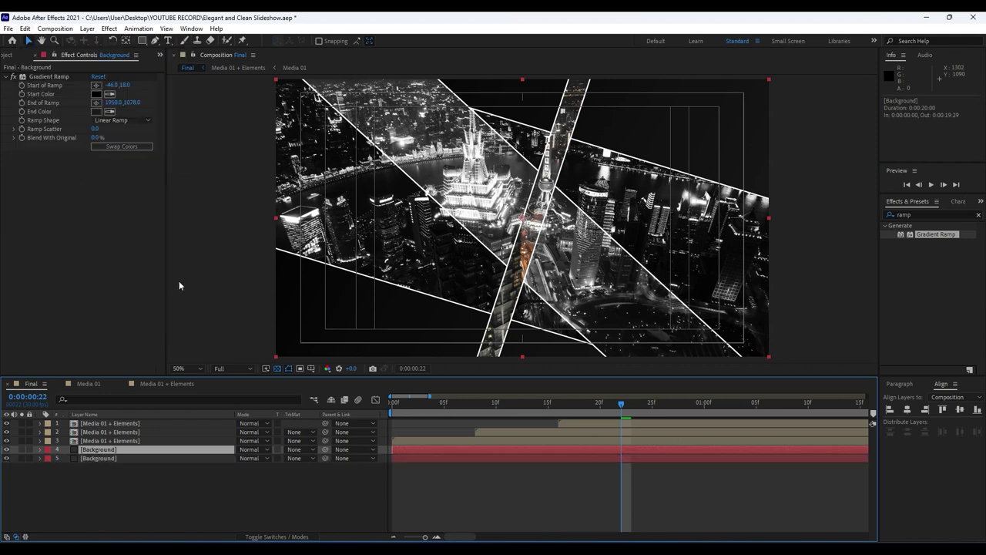
{"action": "left_click", "coordinate": [56, 78]}
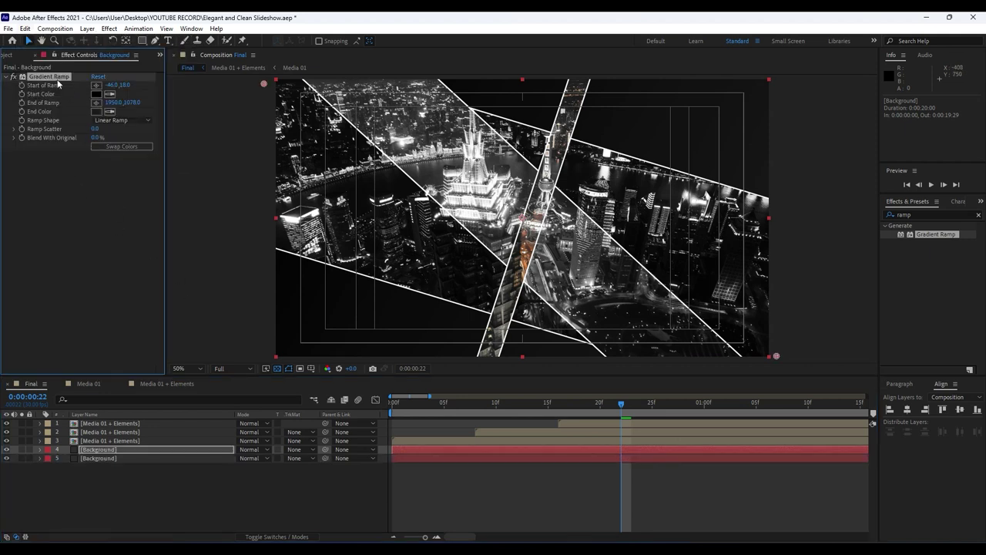
{"action": "key", "text": "Delete"}
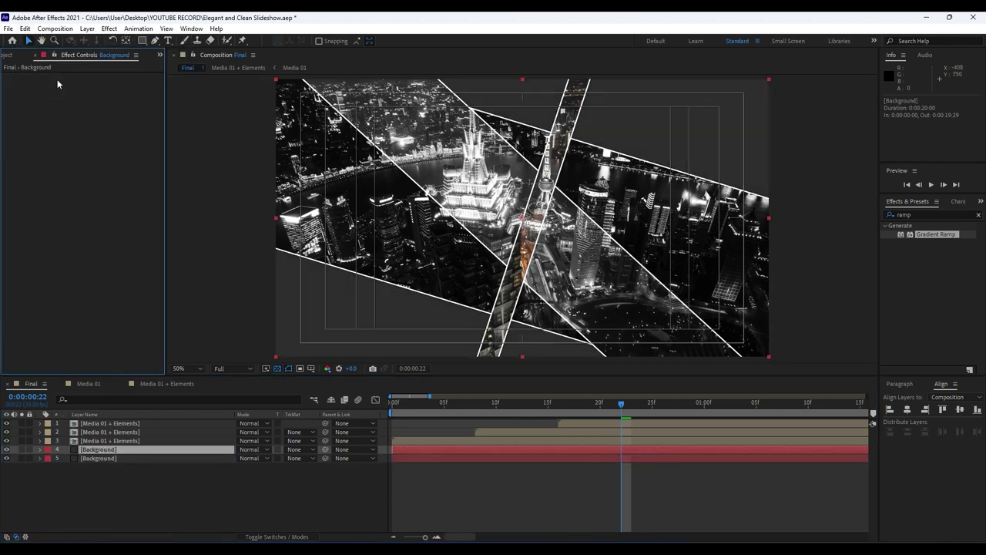
Apply CC Ball Action to the top Background copy.
{"action": "left_click", "coordinate": [925, 214]}
{"action": "type", "text": "cc ball"}
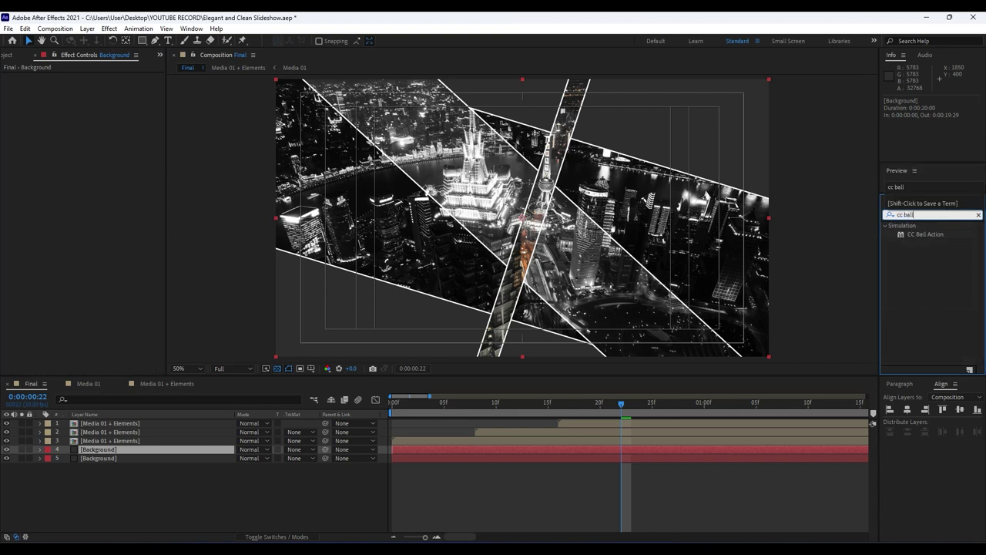
{"action": "left_click", "coordinate": [932, 237]}
{"action": "left_click_drag", "start_coordinate": [929, 235], "coordinate": [99, 449]}
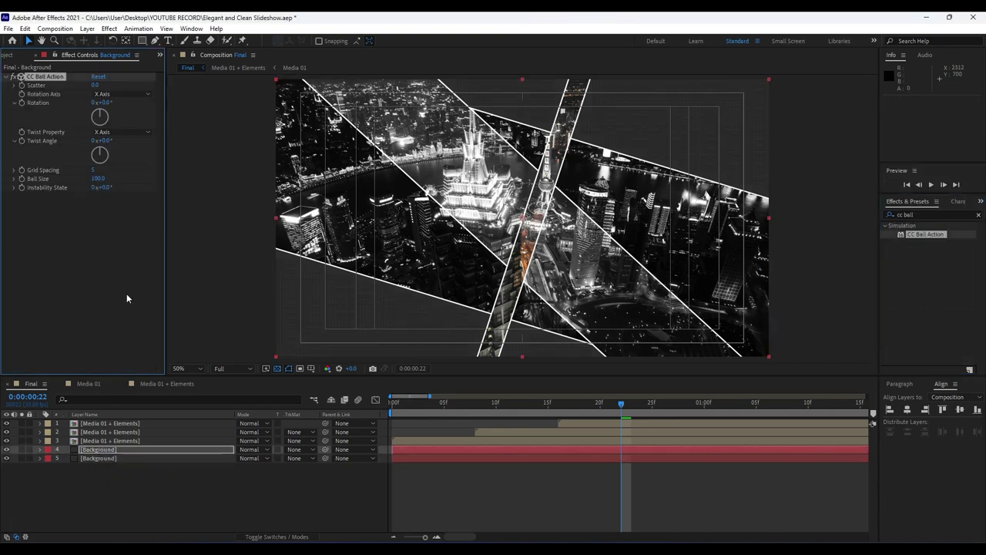
Add a white Fill effect placed above CC Ball Action.
{"action": "left_click", "coordinate": [928, 213]}
{"action": "type", "text": "fill"}
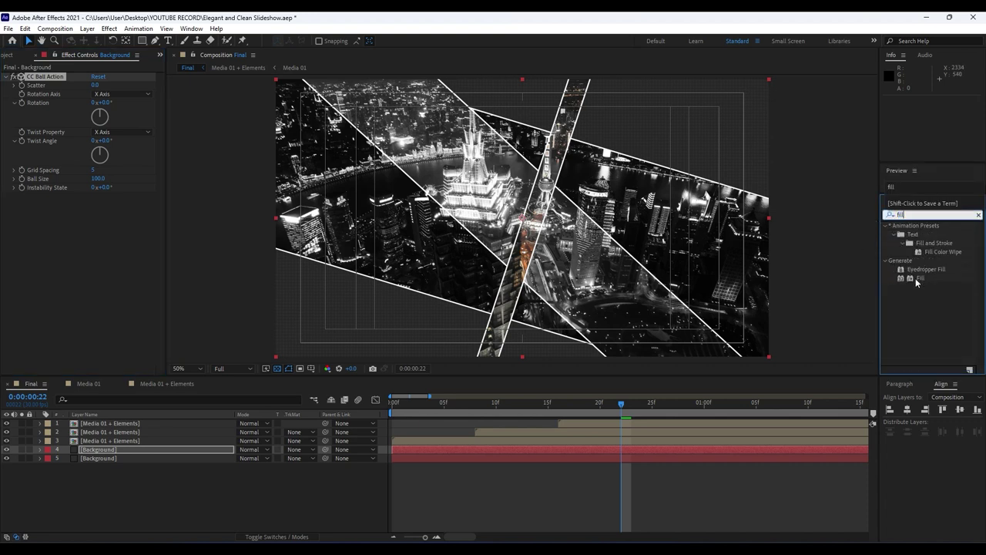
{"action": "left_click_drag", "start_coordinate": [916, 282], "coordinate": [106, 305]}
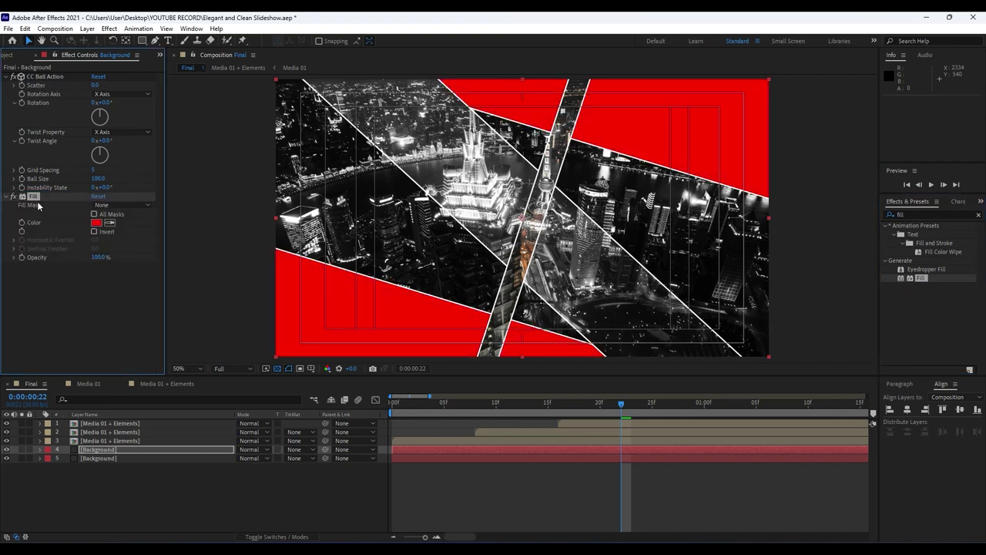
{"action": "left_click_drag", "start_coordinate": [32, 197], "coordinate": [58, 74]}
{"action": "left_click", "coordinate": [96, 102]}
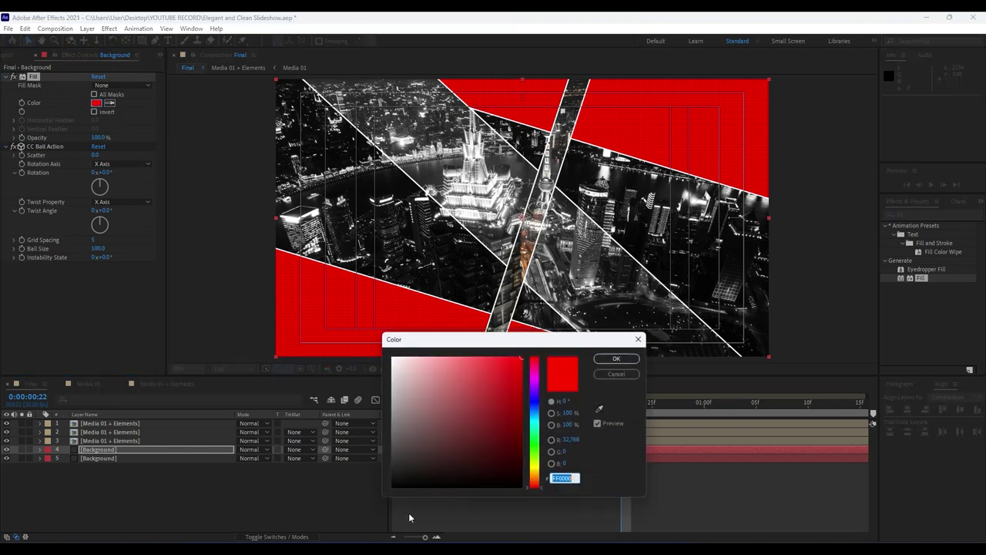
{"action": "left_click_drag", "start_coordinate": [445, 444], "coordinate": [302, 278]}
{"action": "left_click", "coordinate": [616, 358]}
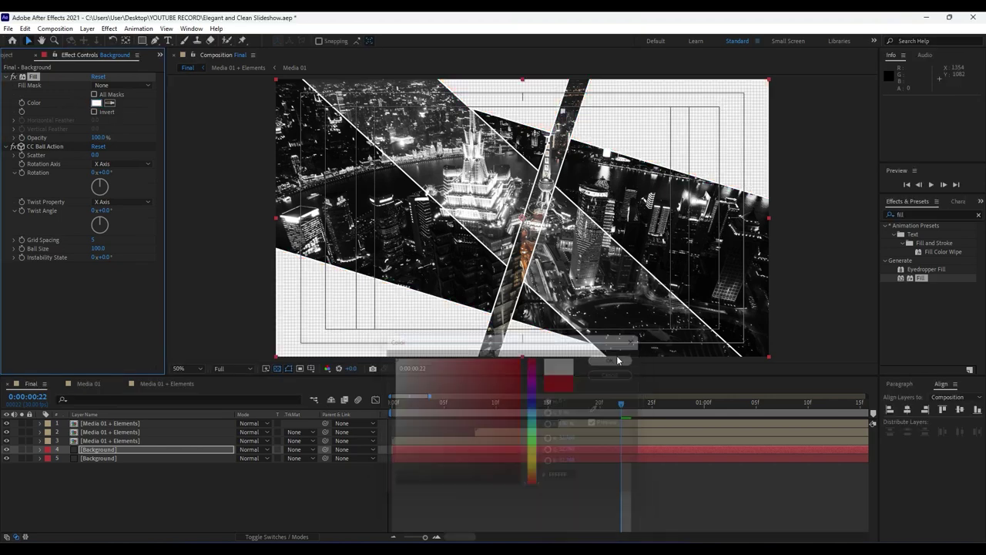
Set CC Ball Action Grid Spacing to 10 and Ball Size to 10.
{"action": "left_click", "coordinate": [92, 239]}
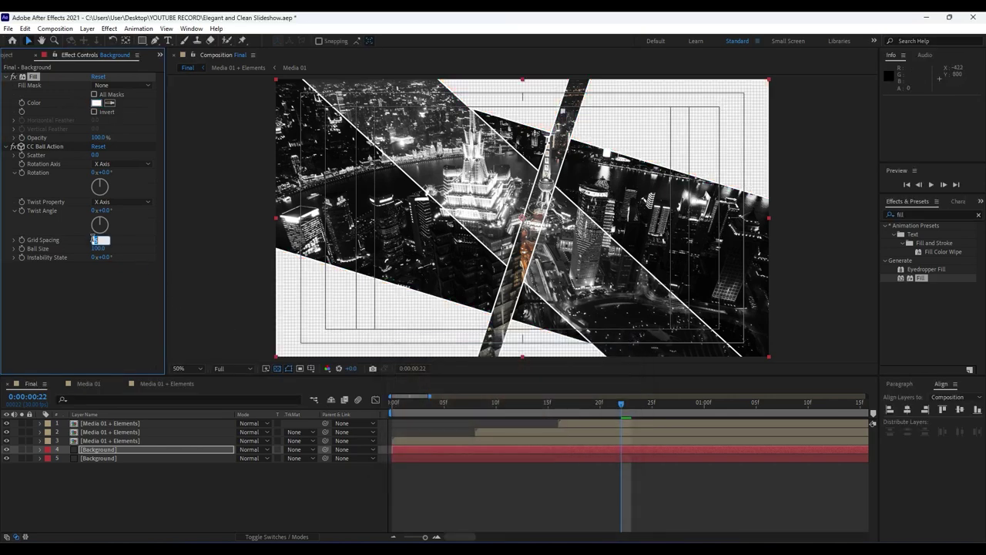
{"action": "type", "text": "10"}
{"action": "left_click", "coordinate": [93, 274]}
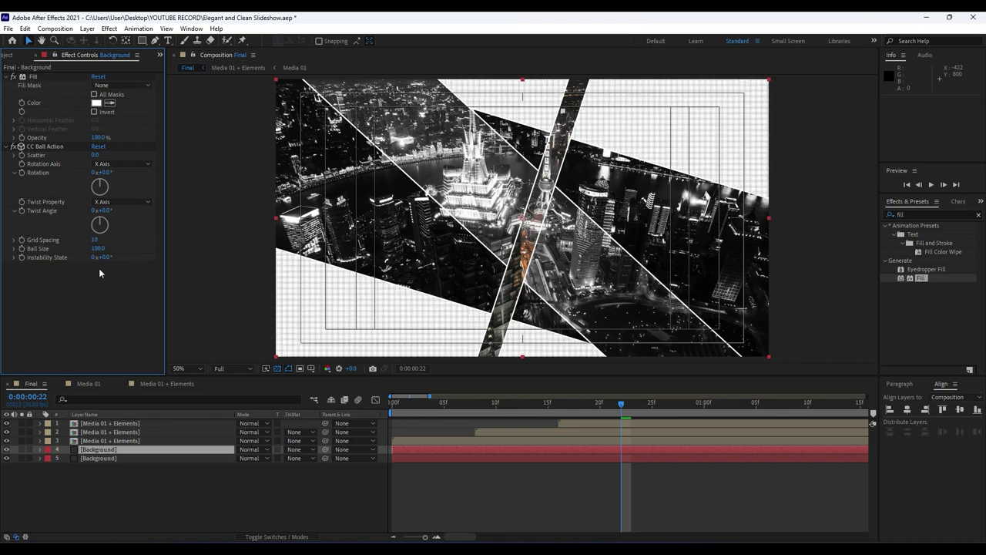
{"action": "left_click", "coordinate": [101, 248]}
{"action": "type", "text": "10"}
{"action": "key", "text": "Return"}
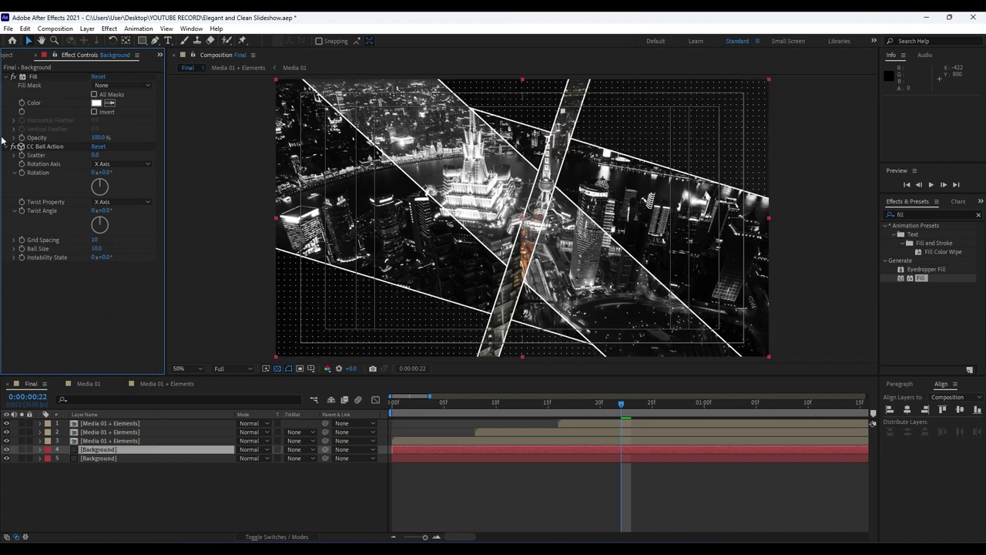
{"action": "left_click", "coordinate": [7, 77]}
{"action": "left_click", "coordinate": [7, 85]}
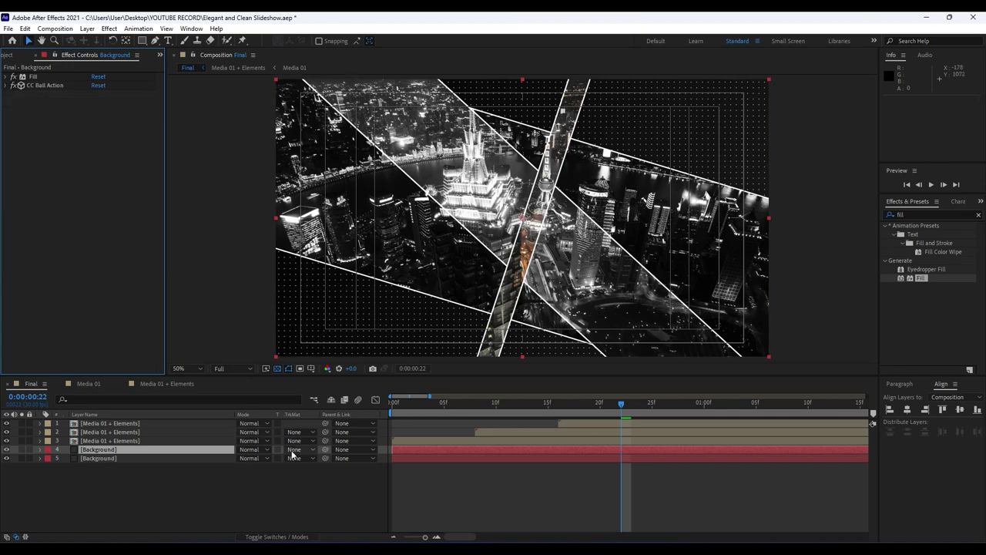
Set layer 4's blending mode to Overlay and duplicate the dot layer.
{"action": "left_click", "coordinate": [252, 453]}
{"action": "left_click", "coordinate": [295, 276]}
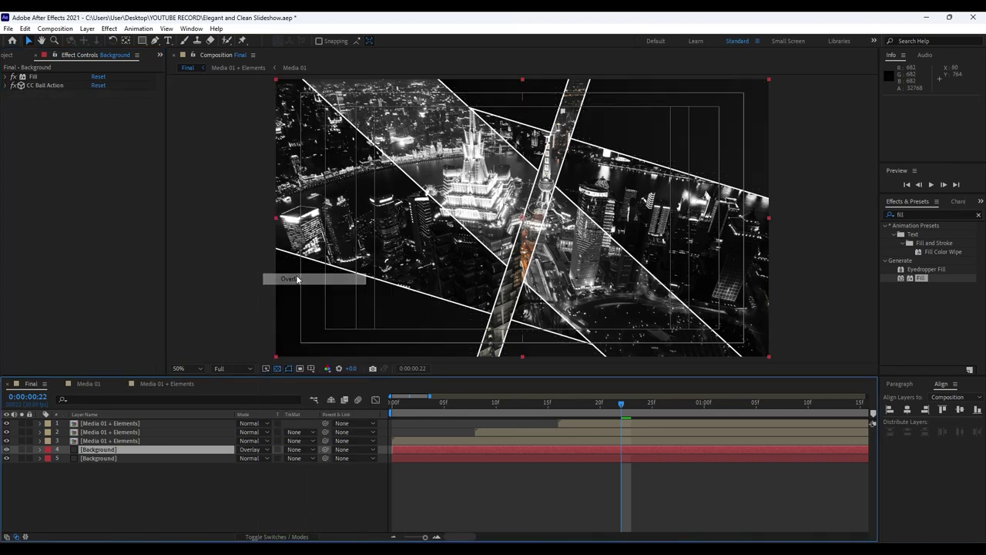
{"action": "left_click", "coordinate": [178, 467]}
{"action": "left_click", "coordinate": [102, 450]}
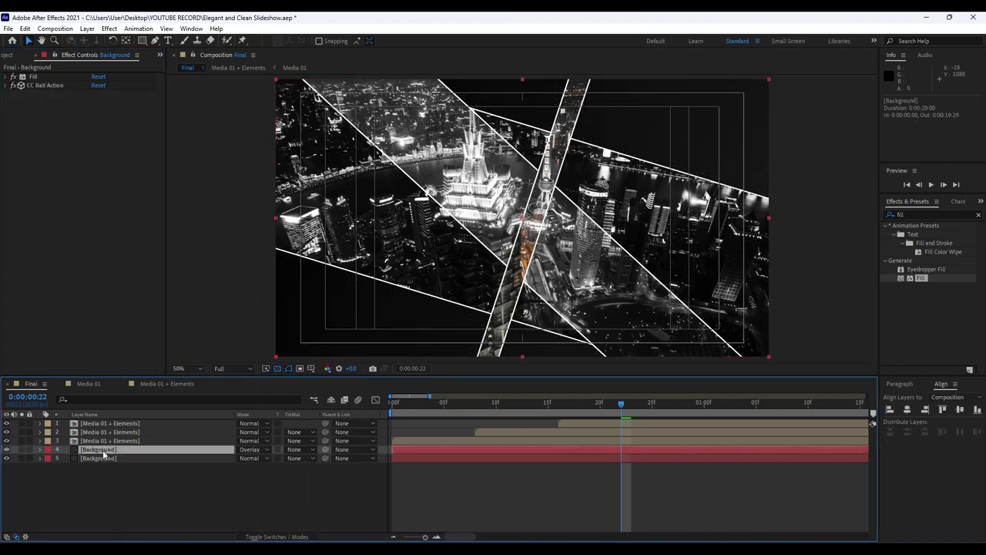
{"action": "key", "text": "ctrl+d"}
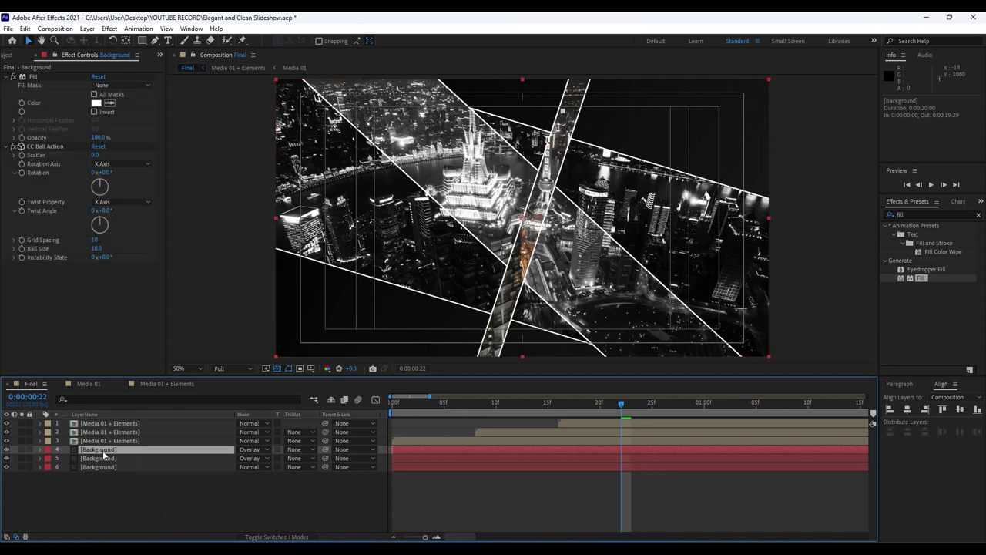
Solo layers 4 and 6 and inspect the dot grid at 100% magnification.
{"action": "left_click", "coordinate": [22, 449]}
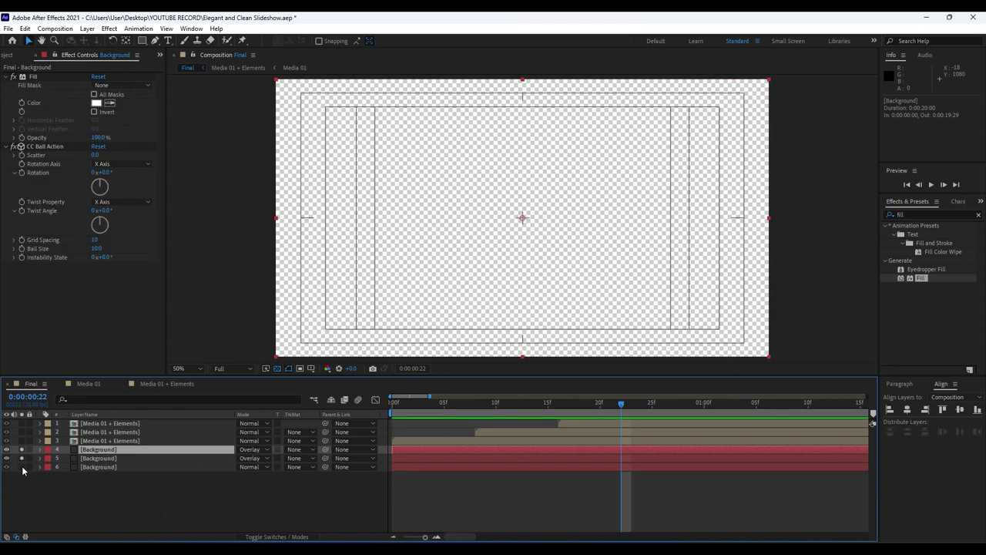
{"action": "left_click", "coordinate": [22, 467]}
{"action": "key", "text": "period"}
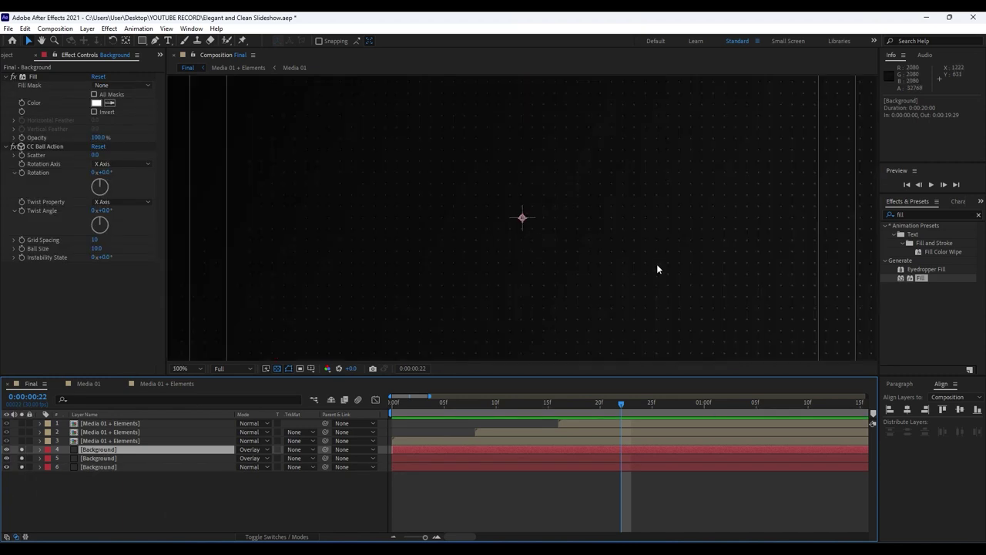
{"action": "key", "text": "comma"}
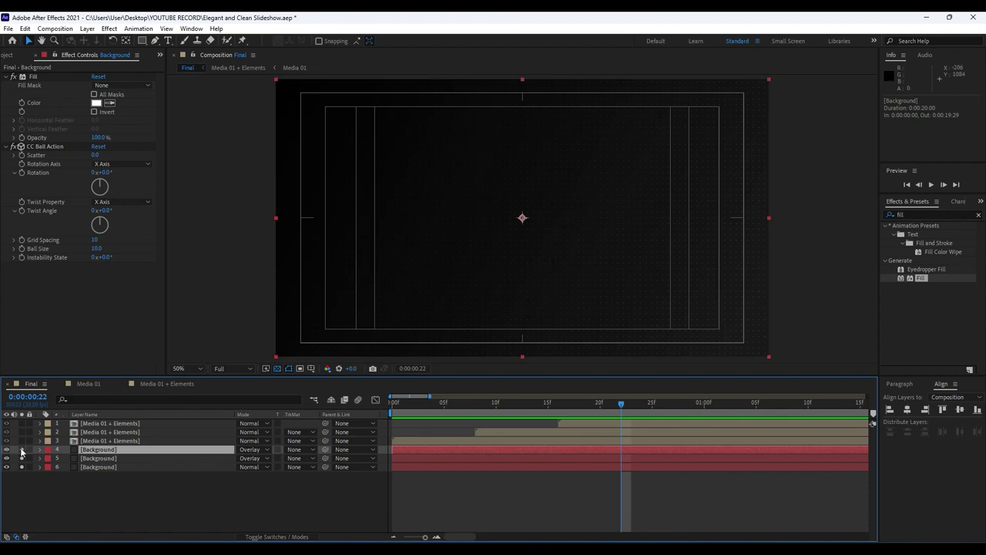
Unsolo layers 4 and 6, preview the full composite, and park the playhead at 0:00:02:28.
{"action": "left_click_drag", "start_coordinate": [22, 450], "coordinate": [22, 467]}
{"action": "left_click", "coordinate": [161, 506]}
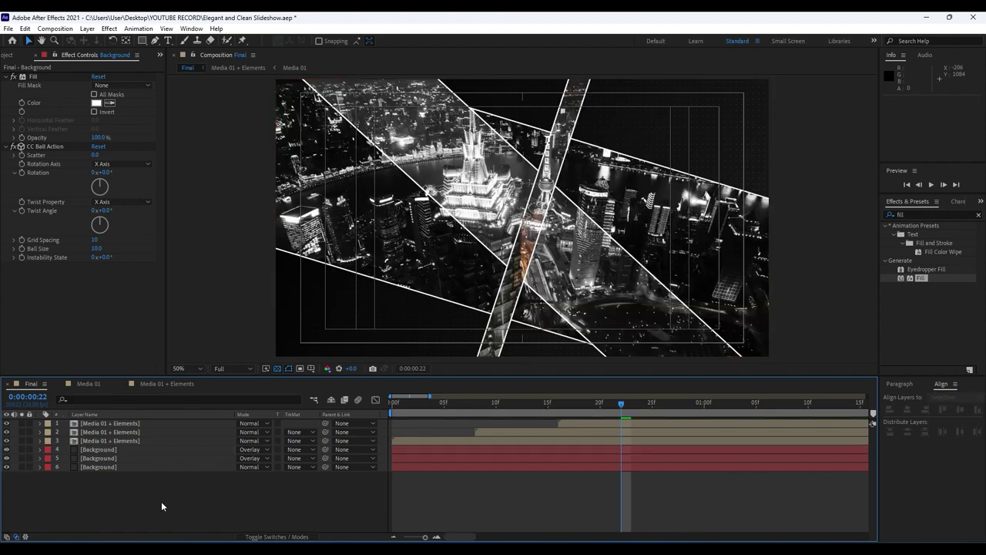
{"action": "key", "text": "space"}
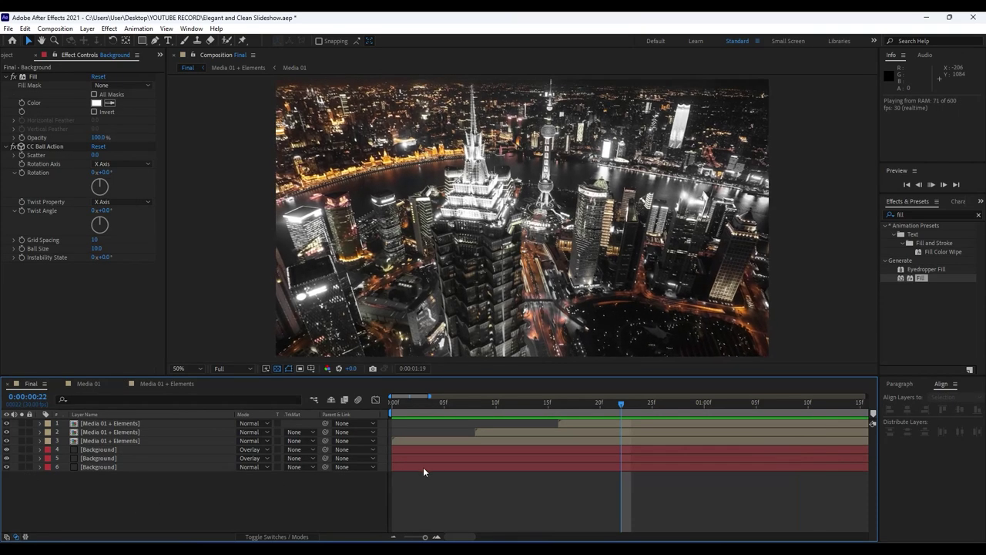
{"action": "key", "text": "space"}
{"action": "left_click_drag", "start_coordinate": [424, 537], "coordinate": [411, 538]}
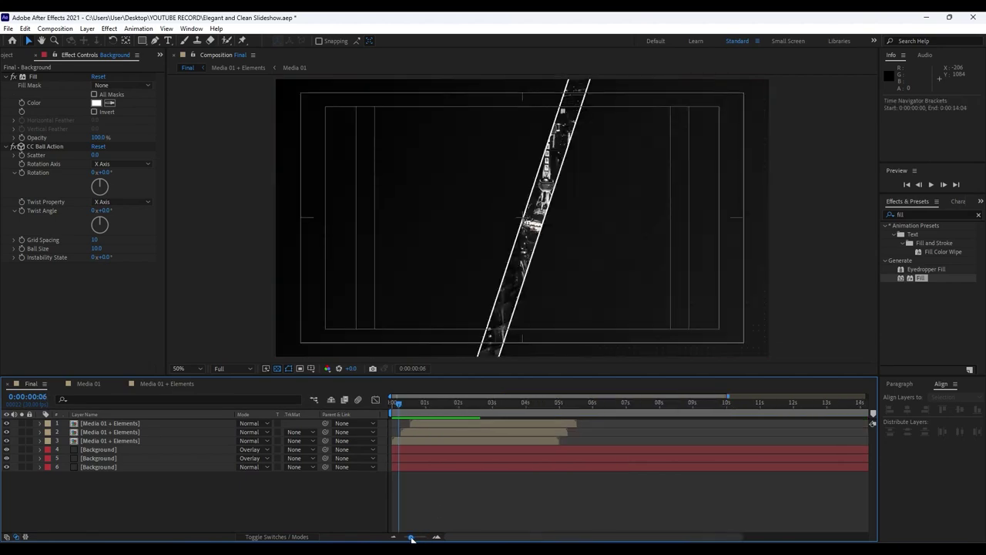
{"action": "key", "text": "space"}
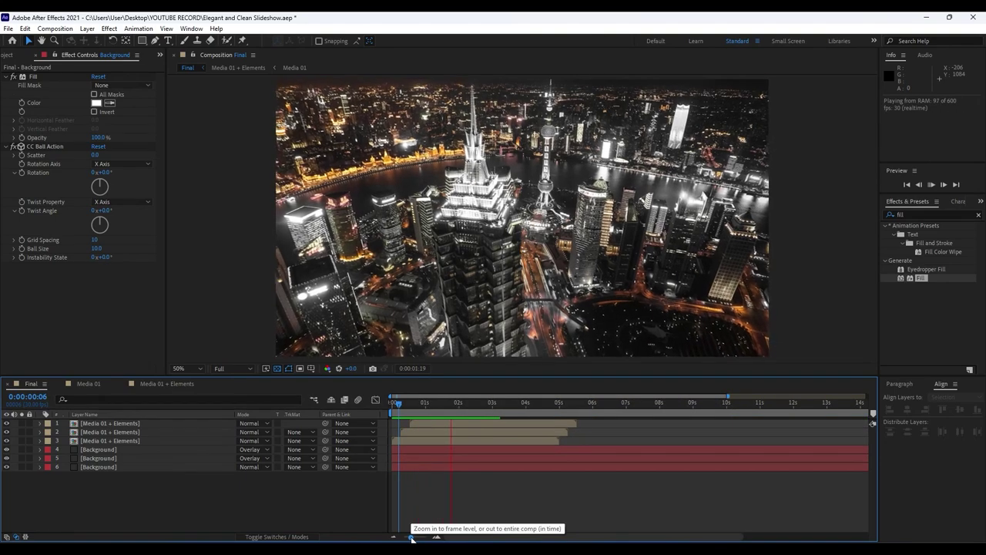
{"action": "left_click", "coordinate": [490, 403]}
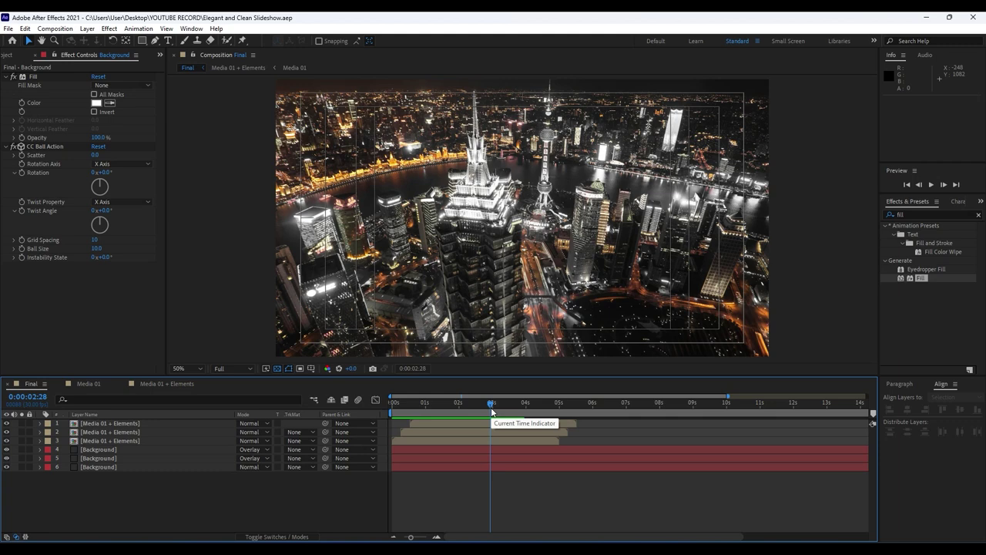
{"action": "left_click", "coordinate": [168, 41]}
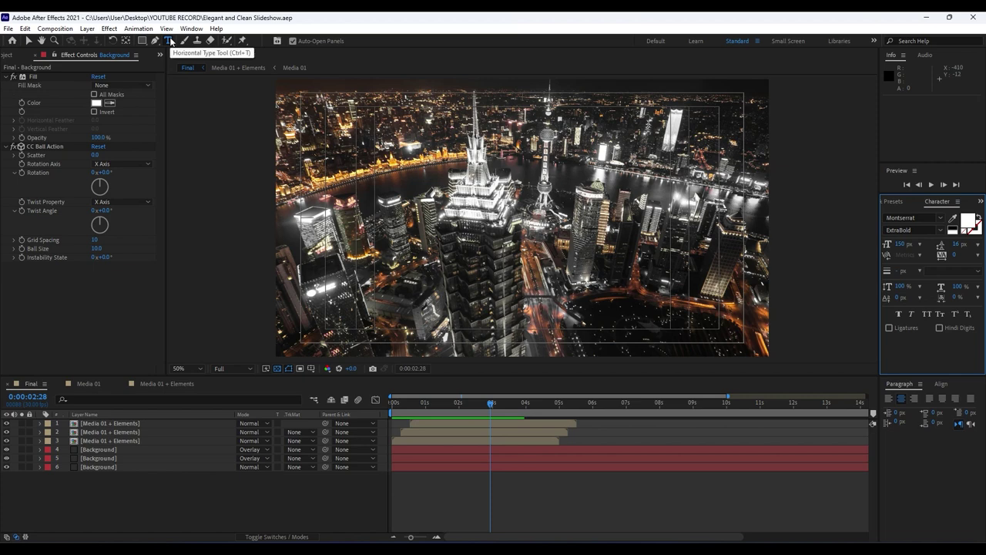
Type the title CREATIVE in the composition.
{"action": "left_click", "coordinate": [486, 224]}
{"action": "type", "text": "CR"}
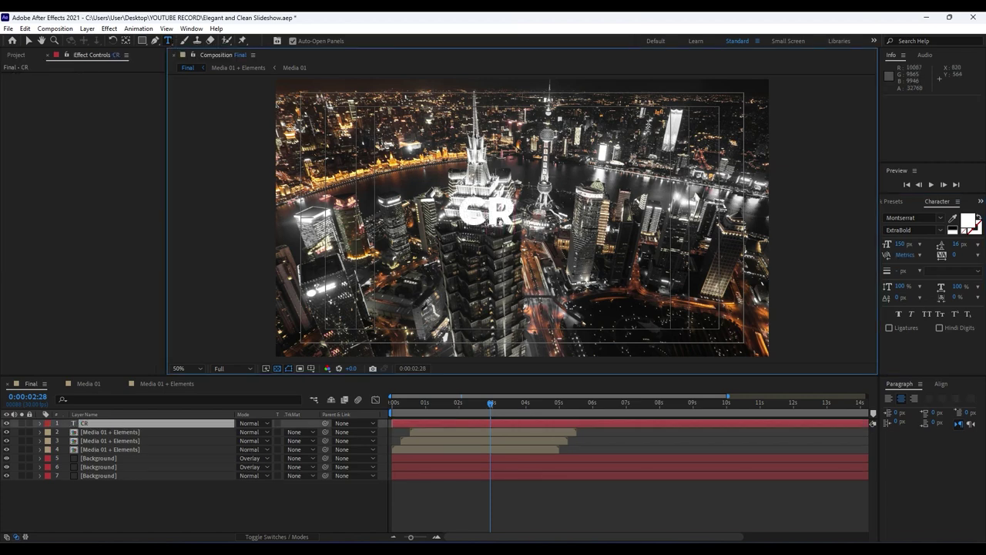
{"action": "type", "text": "EATIVE"}
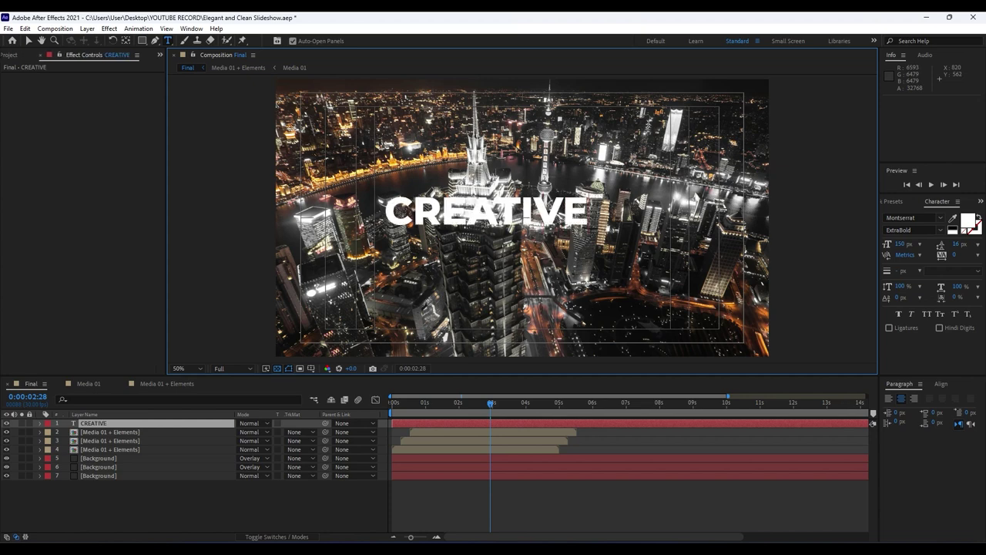
{"action": "left_click", "coordinate": [158, 490]}
Centre the CREATIVE layer horizontally and vertically with the Align panel.
{"action": "left_click", "coordinate": [95, 423]}
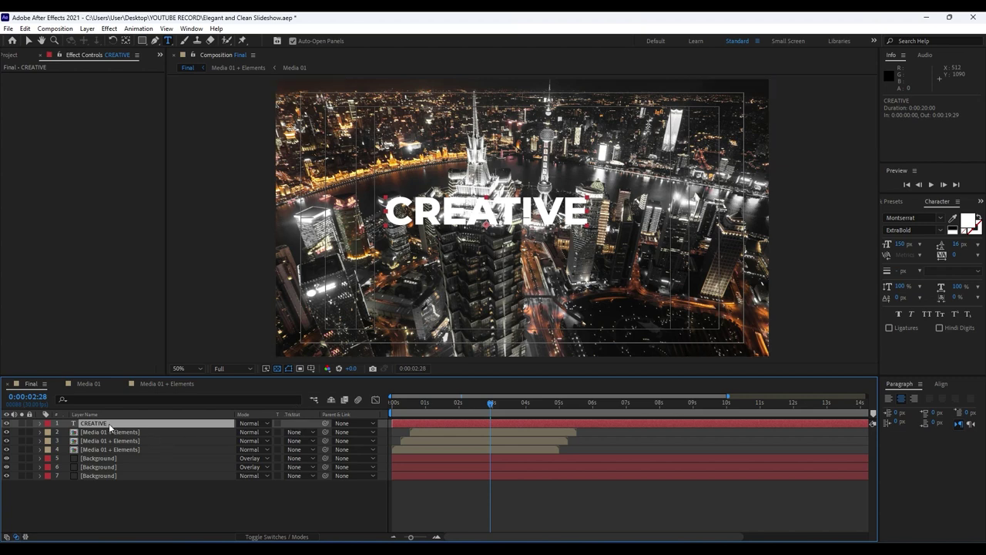
{"action": "left_click", "coordinate": [940, 384]}
{"action": "left_click", "coordinate": [907, 410]}
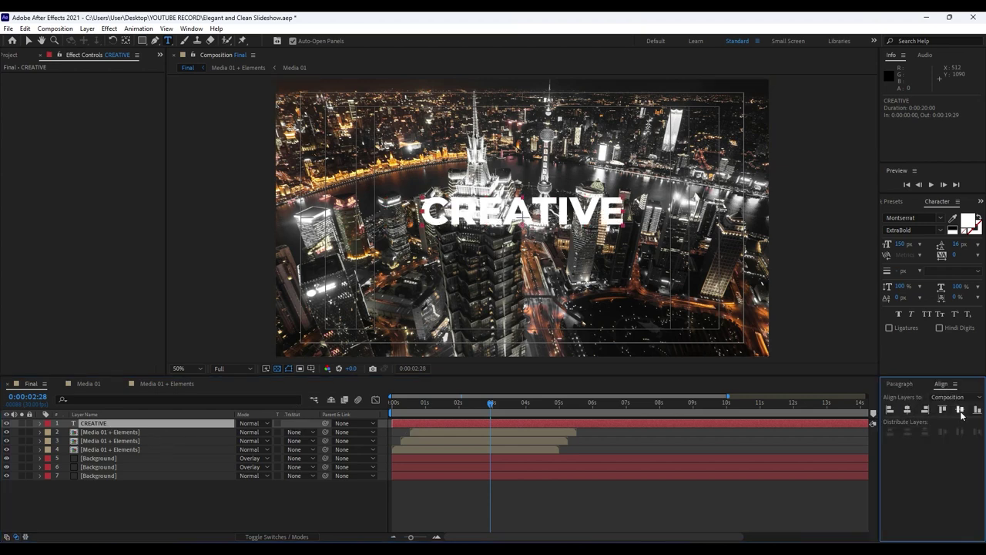
{"action": "left_click", "coordinate": [960, 411]}
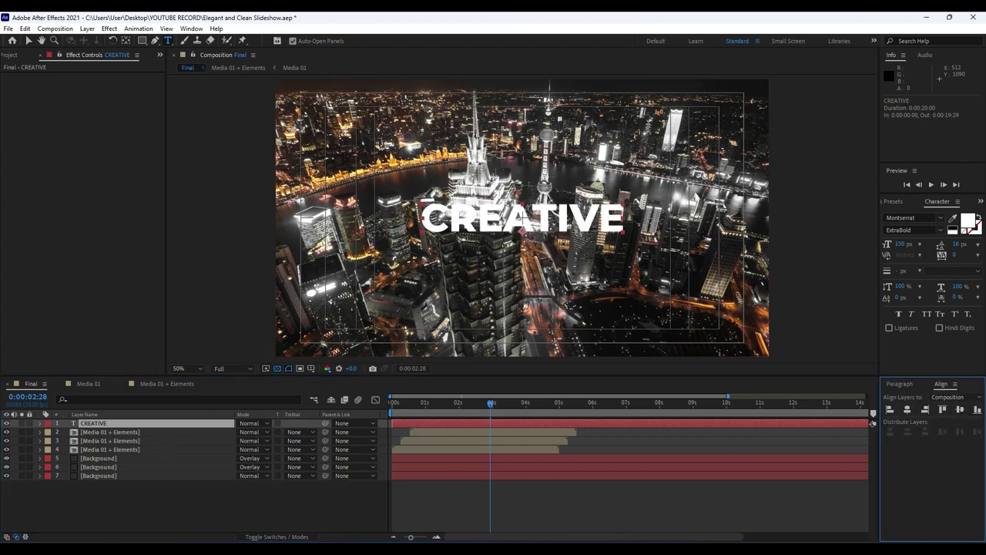
{"action": "left_click_drag", "start_coordinate": [412, 538], "coordinate": [425, 538]}
{"action": "left_click_drag", "start_coordinate": [500, 538], "coordinate": [419, 537]}
{"action": "left_click_drag", "start_coordinate": [607, 409], "coordinate": [756, 401]}
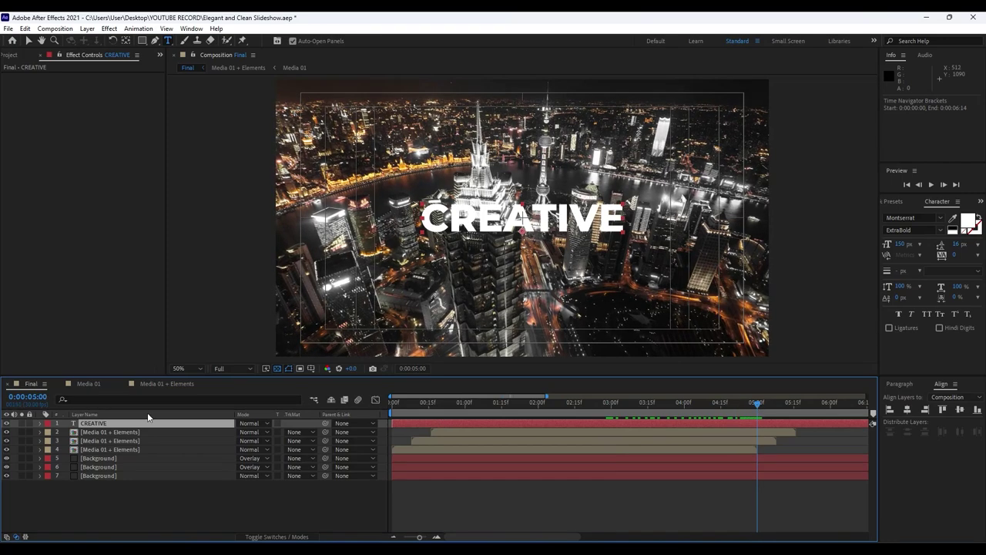
Add a Tracking animator to CREATIVE and keyframe Tracking Amount 25 at 0:00:05:00.
{"action": "left_click", "coordinate": [40, 423]}
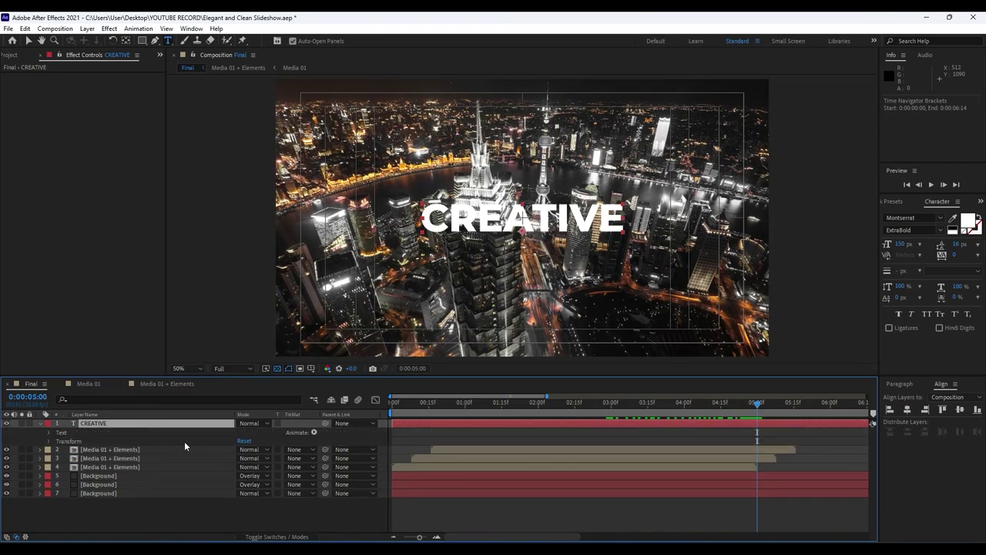
{"action": "left_click", "coordinate": [312, 432]}
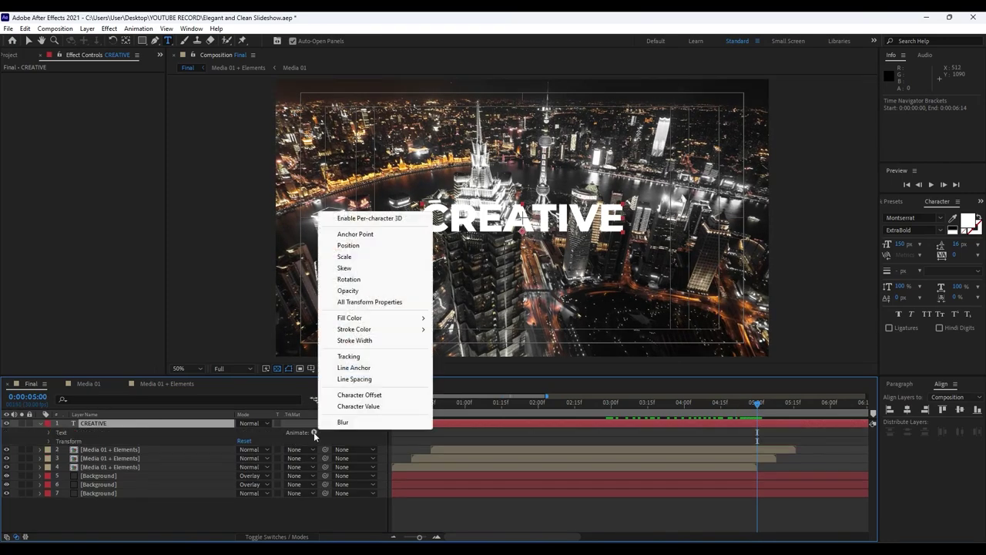
{"action": "left_click", "coordinate": [359, 358]}
{"action": "left_click", "coordinate": [180, 442]}
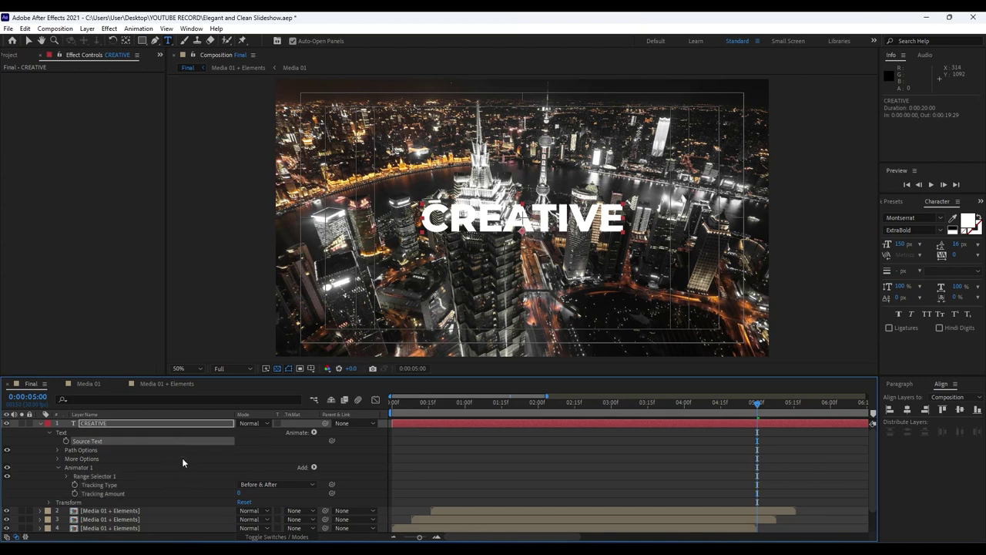
{"action": "left_click", "coordinate": [74, 493]}
{"action": "left_click", "coordinate": [240, 493]}
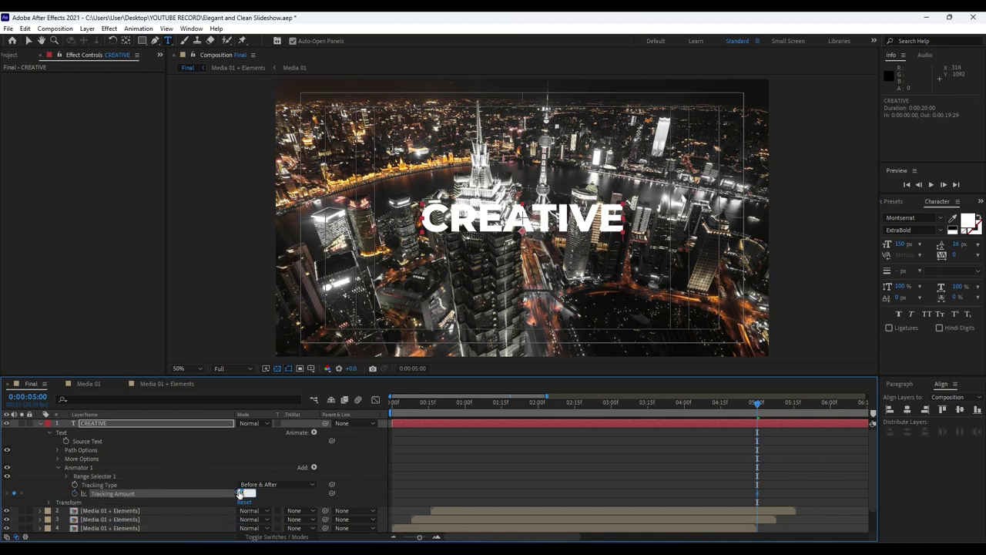
{"action": "type", "text": "25"}
{"action": "left_click", "coordinate": [196, 466]}
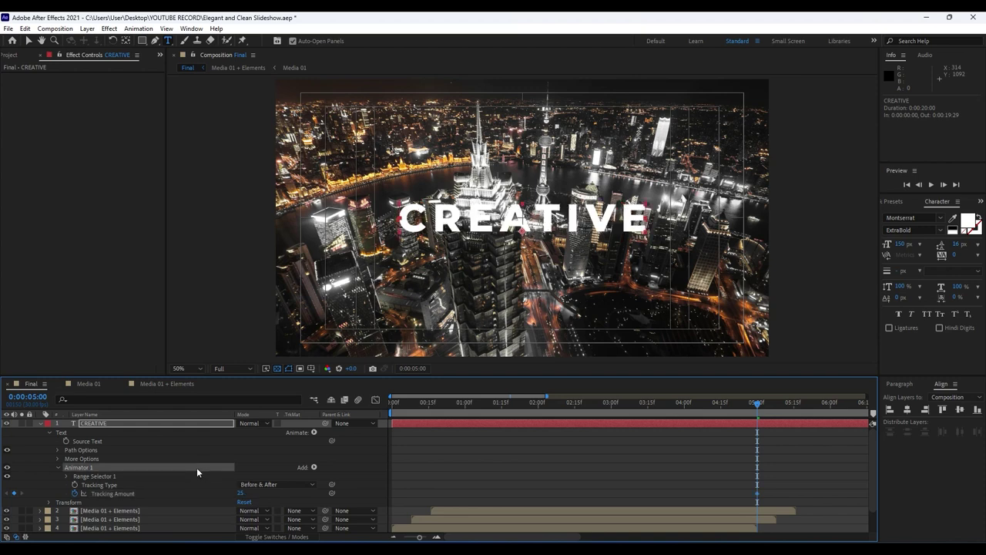
Keyframe Tracking Amount 0 at 0:00:00:00 and preview the widening title.
{"action": "left_click_drag", "start_coordinate": [490, 406], "coordinate": [381, 413]}
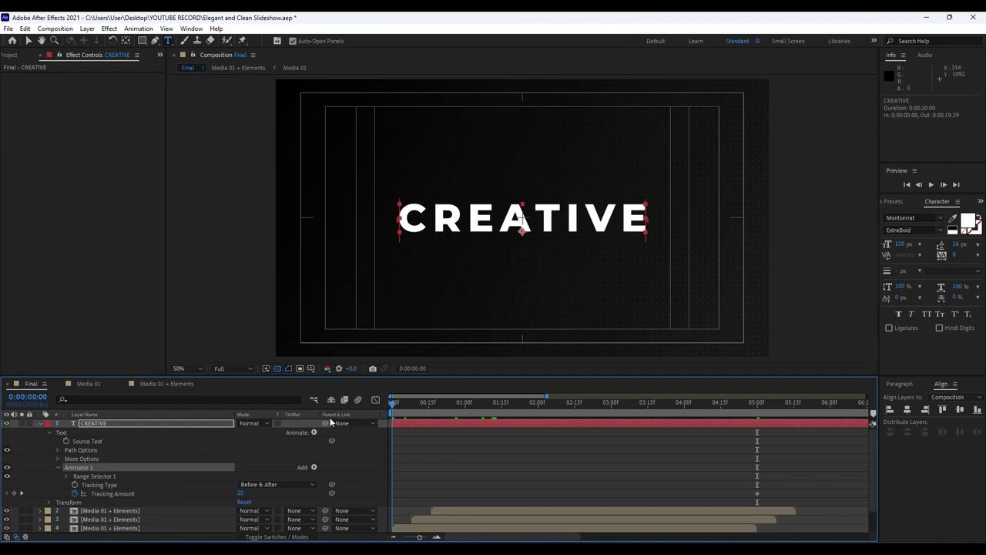
{"action": "left_click", "coordinate": [241, 493]}
{"action": "type", "text": "0"}
{"action": "left_click", "coordinate": [213, 449]}
{"action": "key", "text": "space"}
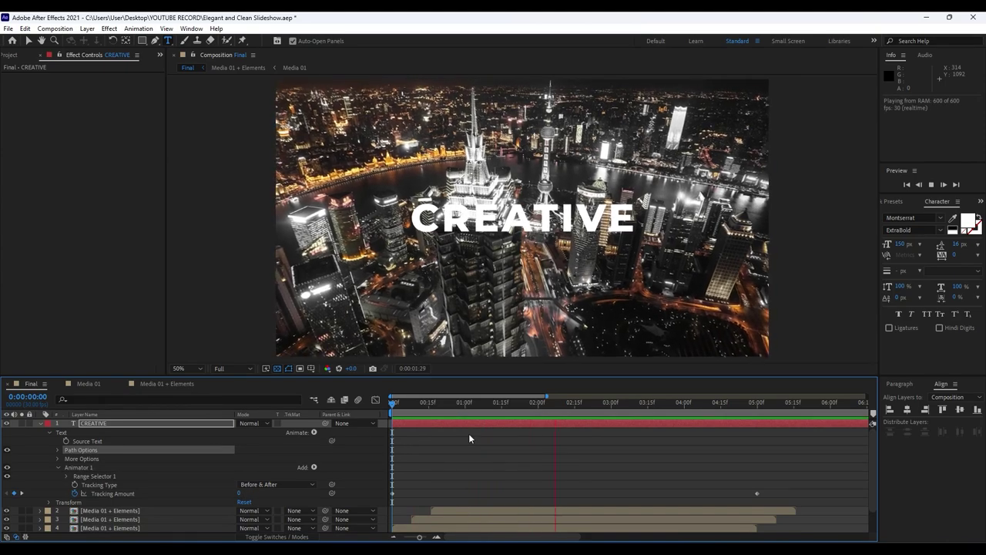
{"action": "left_click", "coordinate": [506, 402]}
{"action": "left_click", "coordinate": [537, 409]}
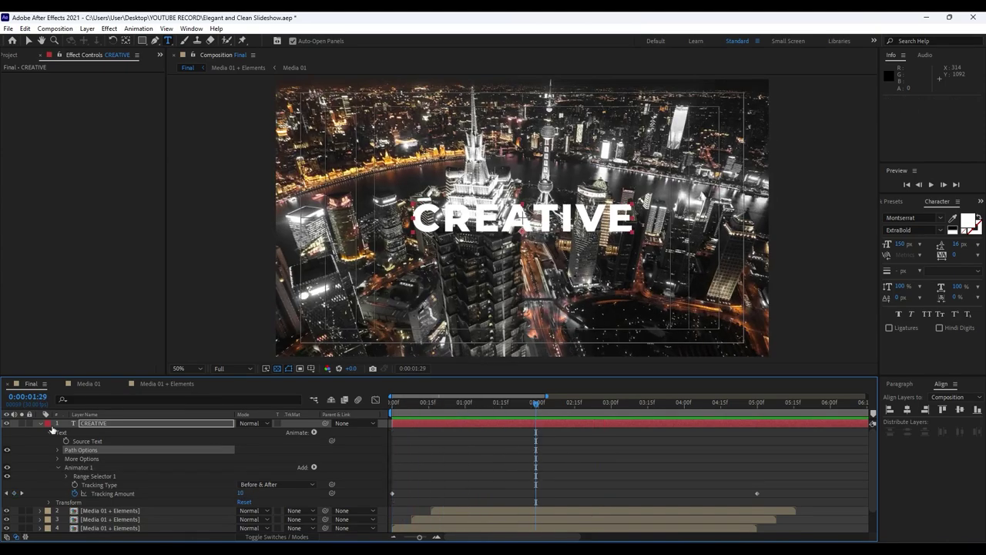
{"action": "left_click", "coordinate": [40, 424]}
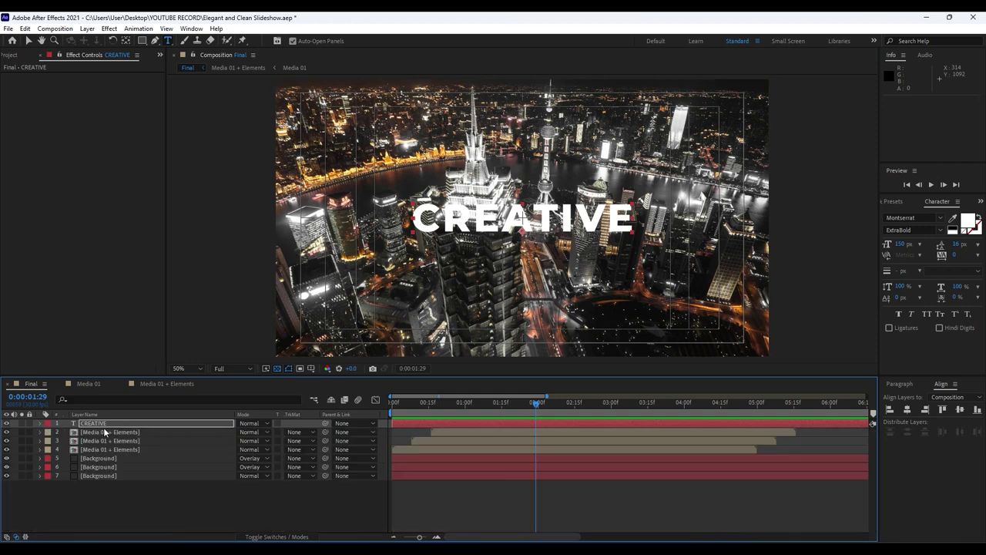
Duplicate the Media 01 + Elements layer, place the copy above CREATIVE, and rename it Matte Text.
{"action": "left_click", "coordinate": [143, 432]}
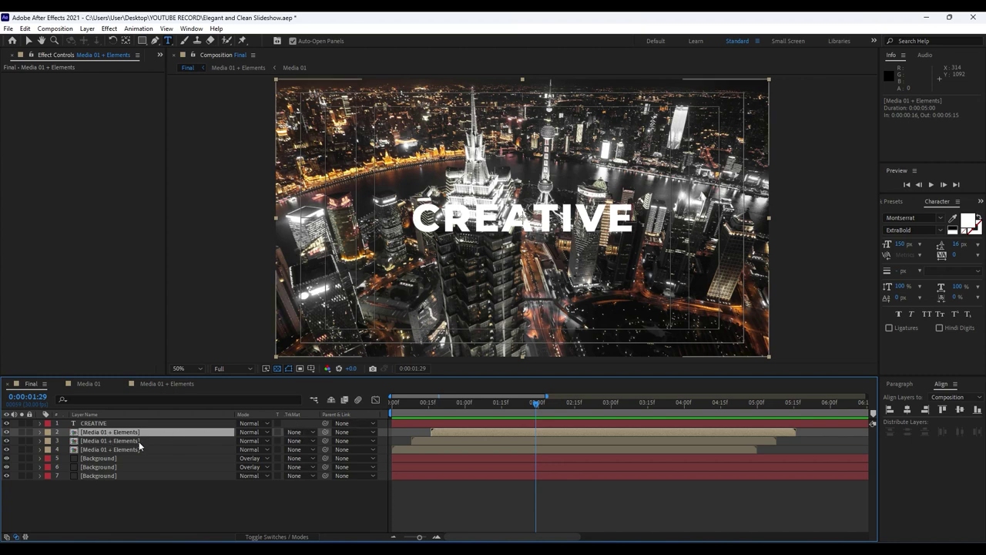
{"action": "key", "text": "ctrl+d"}
{"action": "left_click_drag", "start_coordinate": [112, 436], "coordinate": [117, 426]}
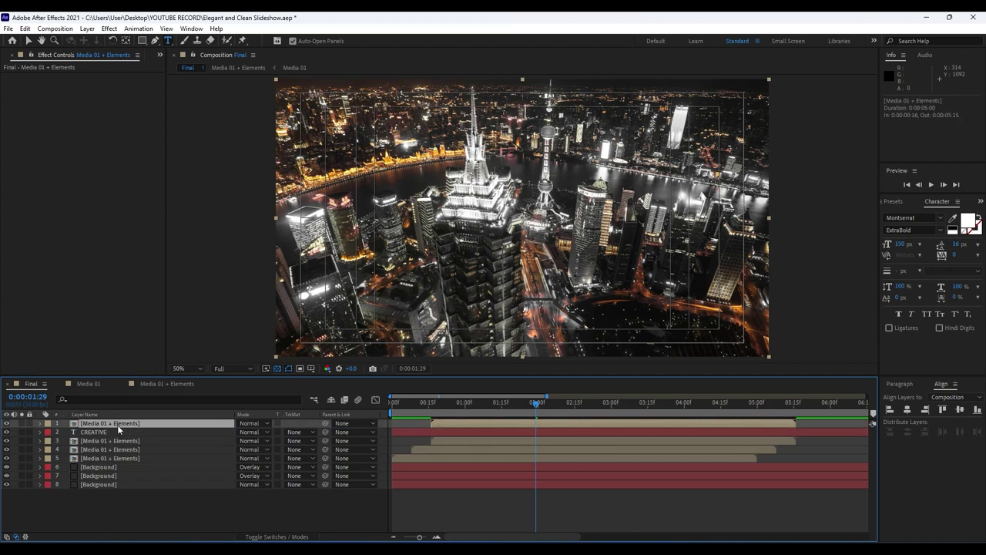
{"action": "key", "text": "Return"}
{"action": "type", "text": "Matte T"}
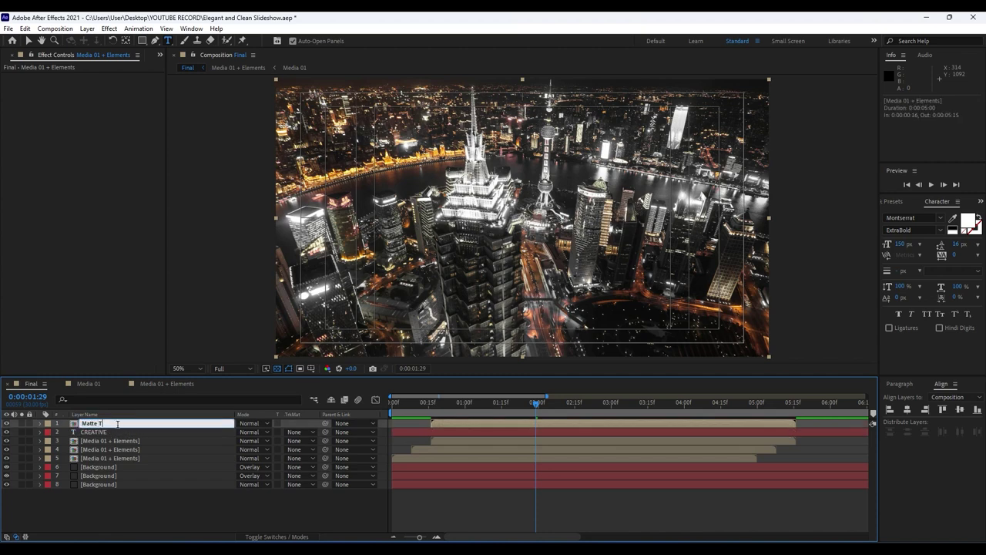
{"action": "left_click", "coordinate": [204, 512]}
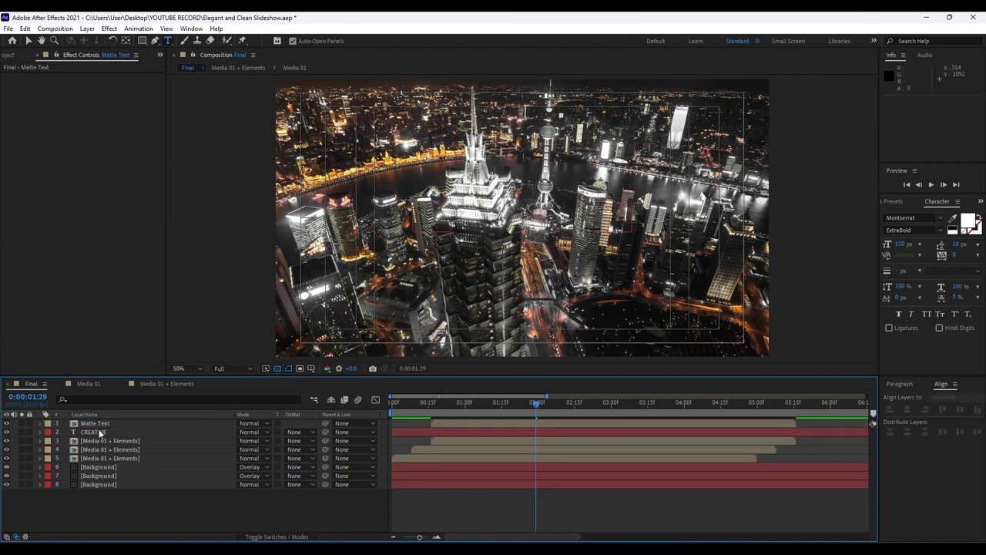
Set CREATIVE's TrkMat to Alpha Matte so Matte Text mattes the title.
{"action": "left_click", "coordinate": [108, 432]}
{"action": "left_click", "coordinate": [306, 431]}
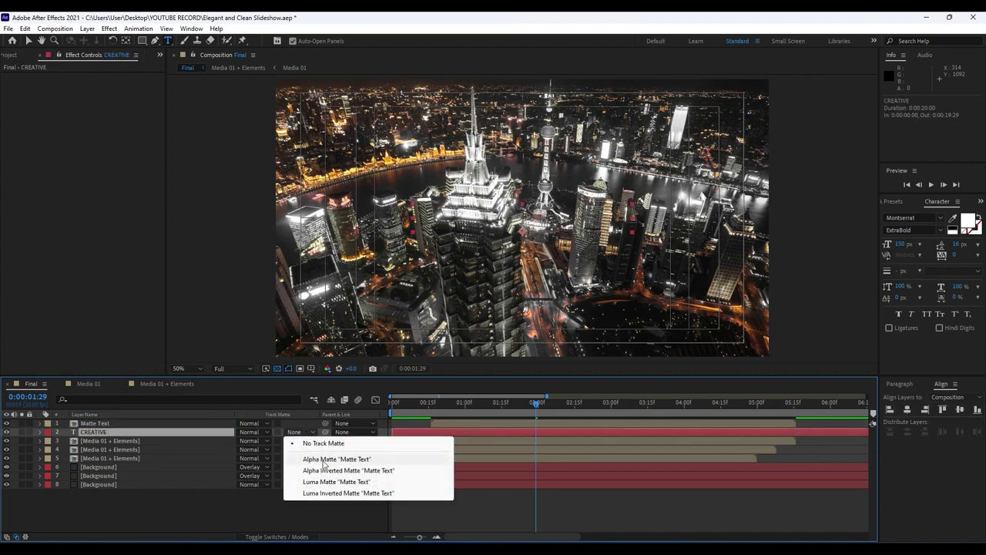
{"action": "left_click", "coordinate": [324, 460]}
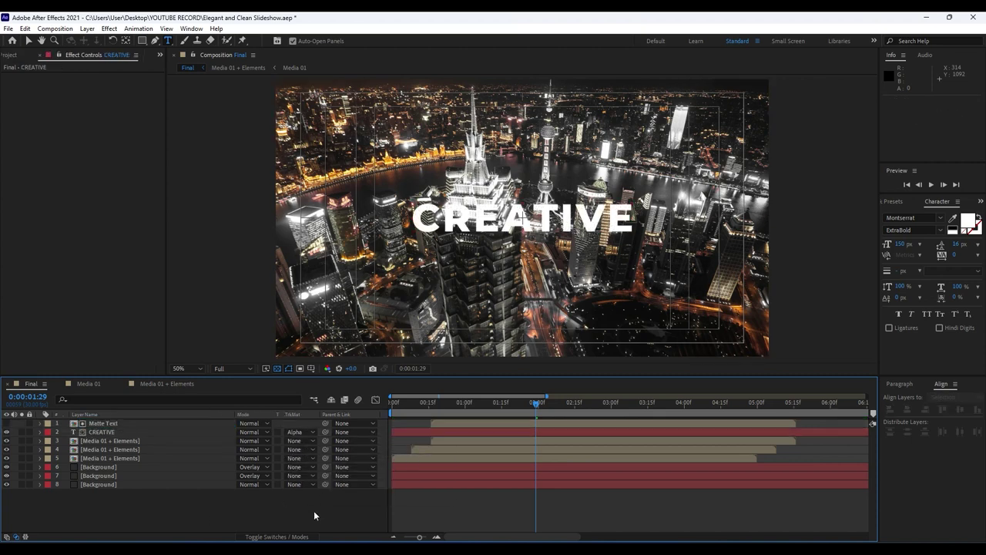
{"action": "key", "text": "space"}
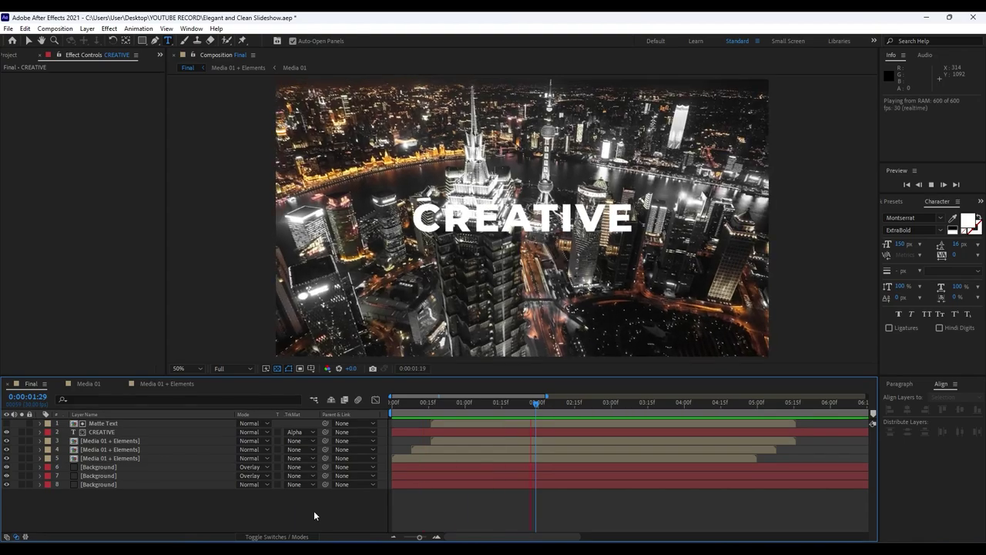
{"action": "left_click_drag", "start_coordinate": [477, 407], "coordinate": [619, 402]}
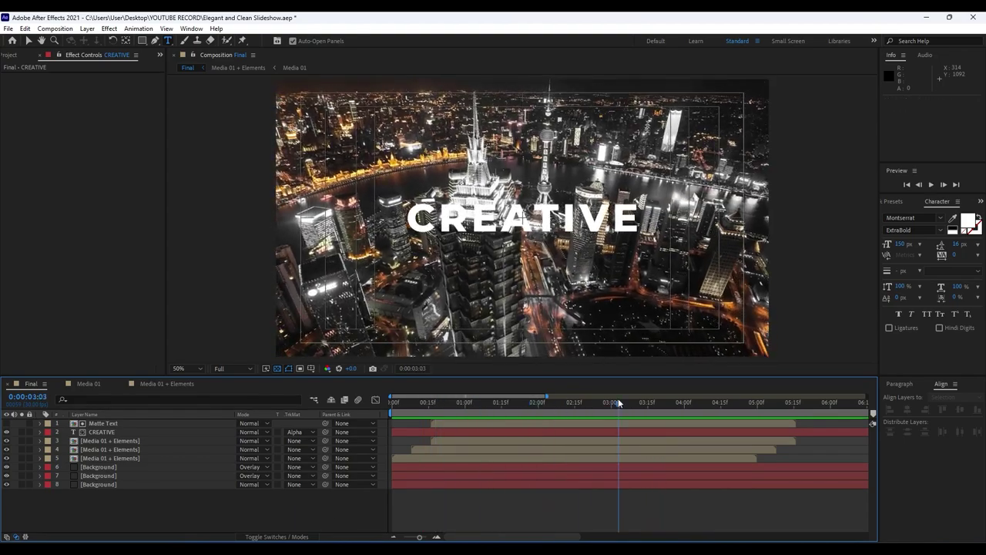
{"action": "key", "text": "v"}
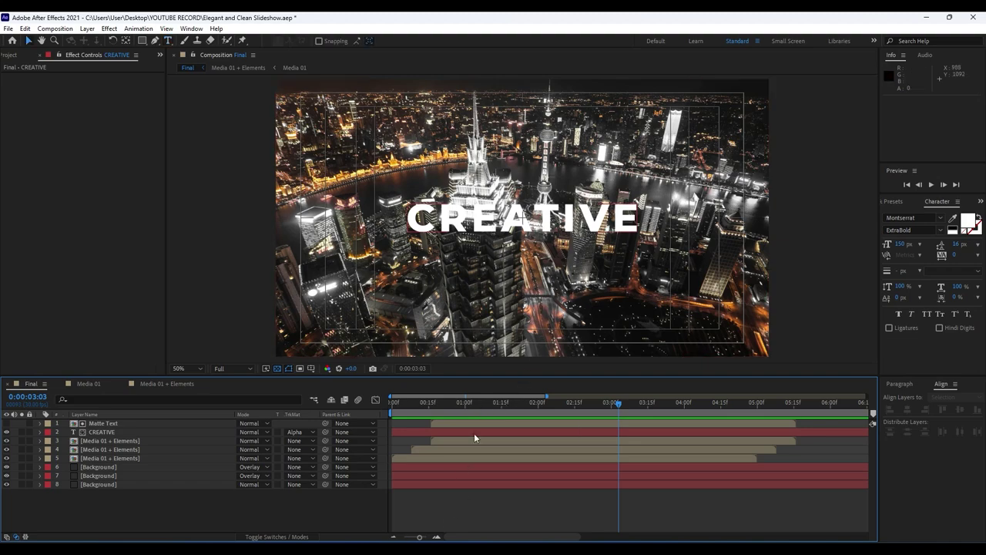
{"action": "left_click", "coordinate": [416, 407]}
{"action": "left_click_drag", "start_coordinate": [444, 412], "coordinate": [602, 410]}
{"action": "left_click_drag", "start_coordinate": [420, 537], "coordinate": [416, 537]}
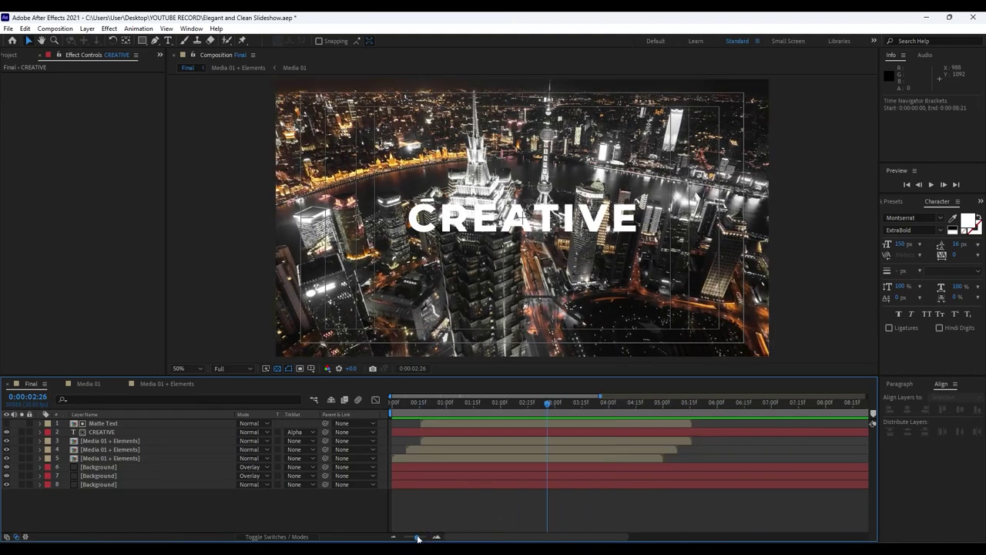
{"action": "left_click_drag", "start_coordinate": [456, 403], "coordinate": [539, 404]}
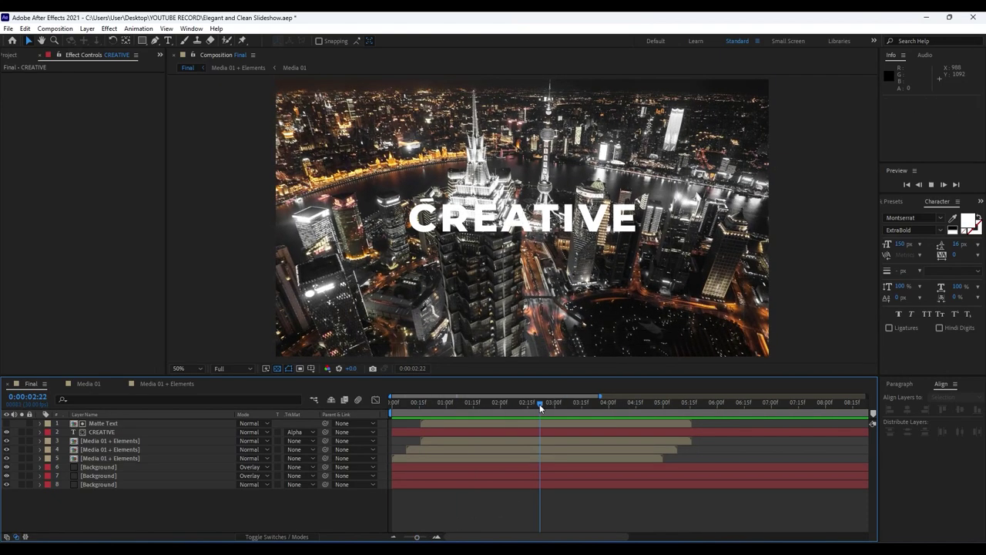
{"action": "key", "text": "space"}
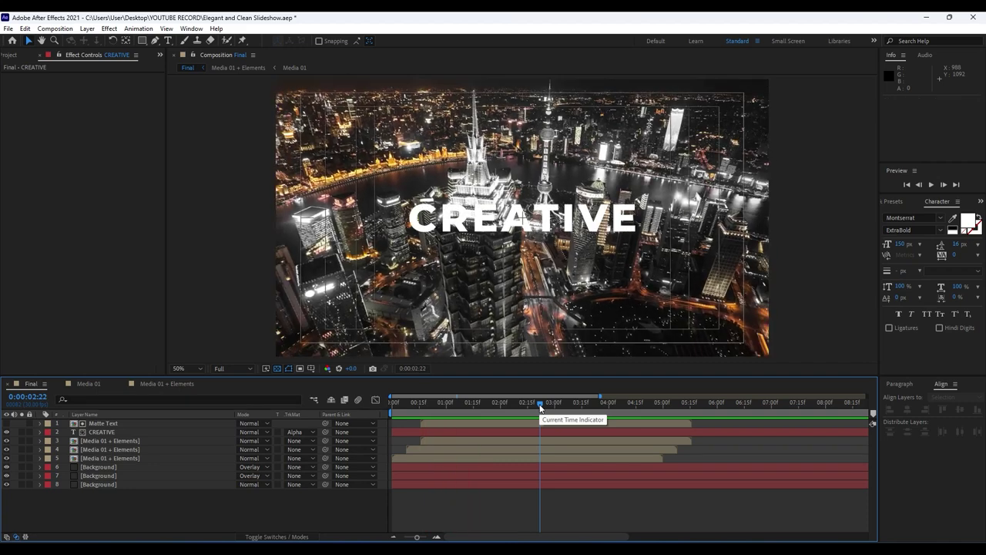
{"action": "key", "text": "space"}
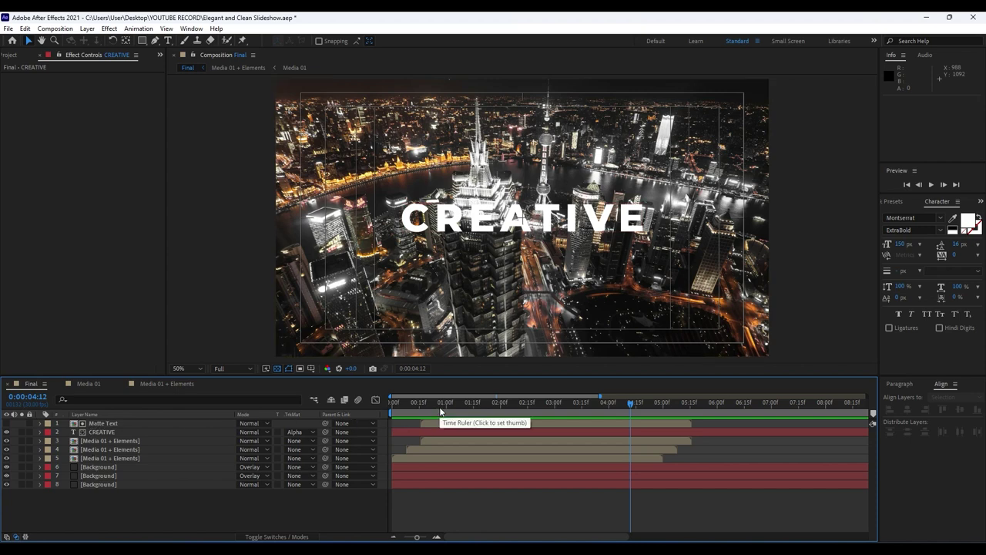
{"action": "left_click_drag", "start_coordinate": [416, 537], "coordinate": [408, 537]}
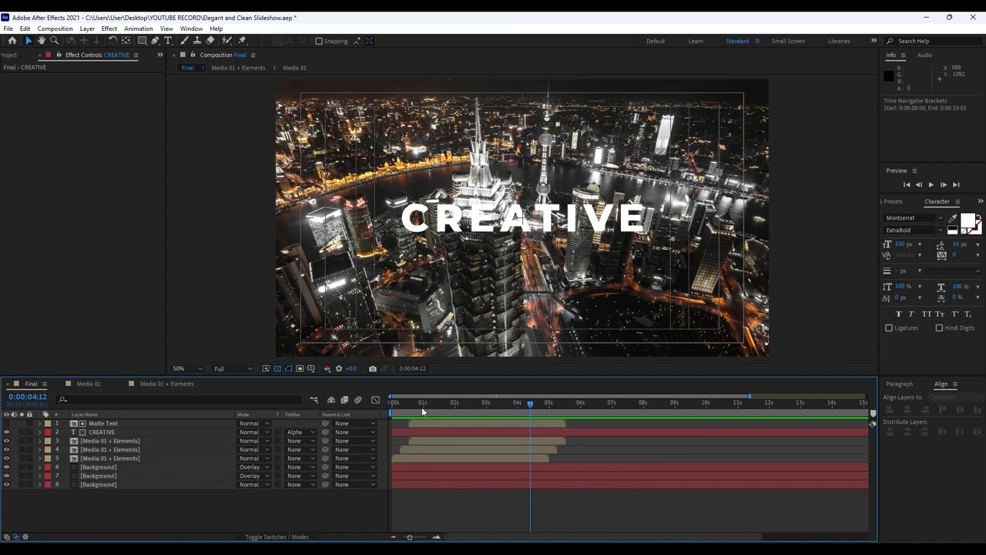